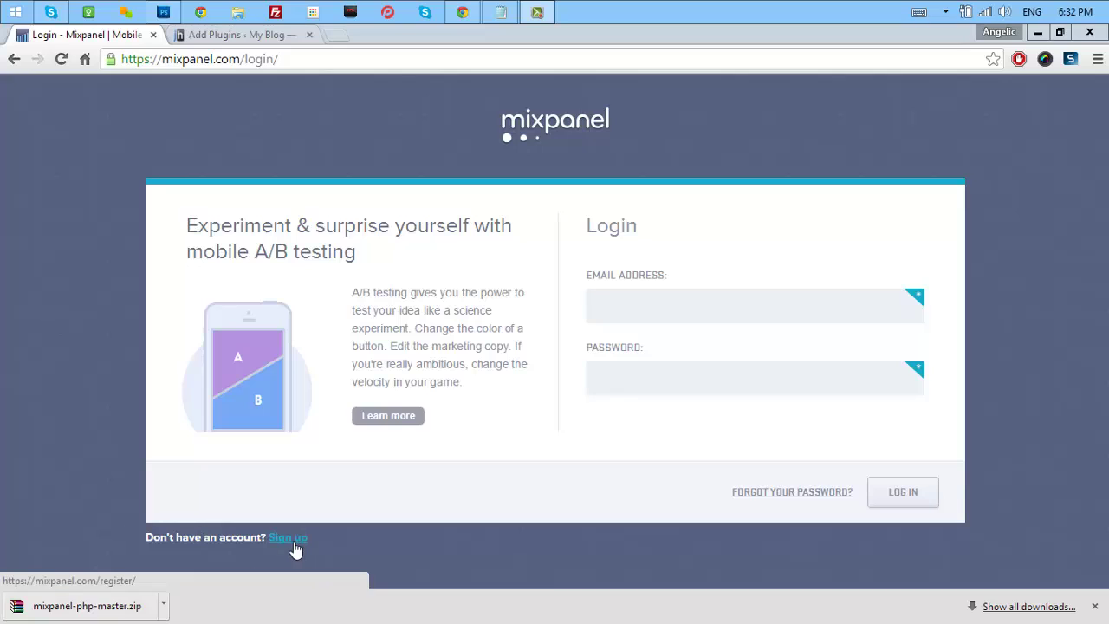
Log in to Mixpanel with the account e-mail and password to reach the Trends report.
left_click(691, 321)
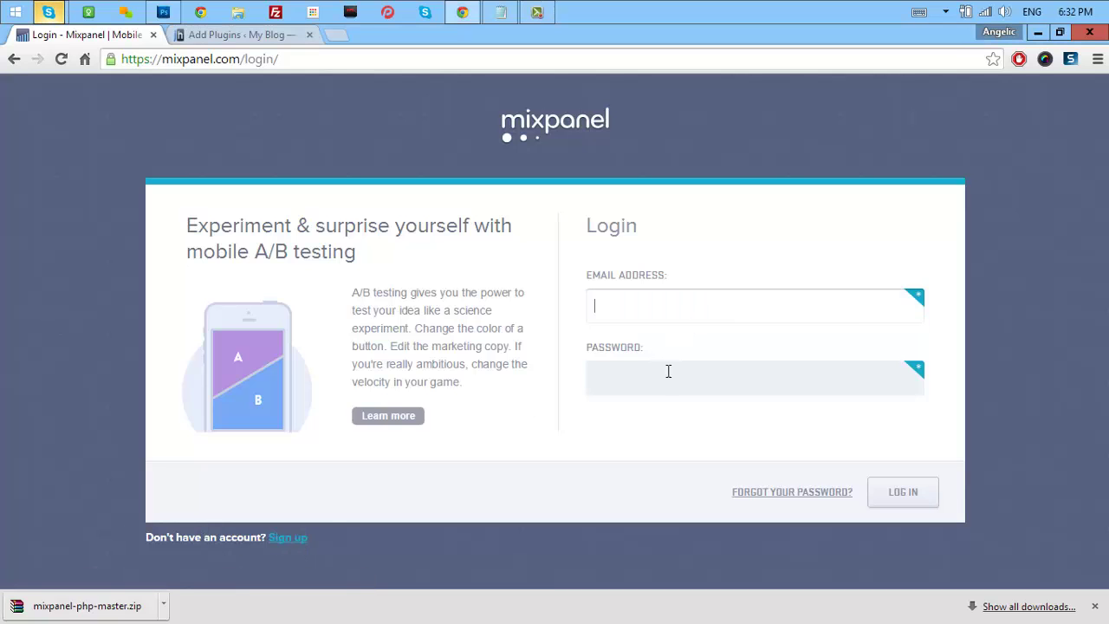
left_click(665, 390)
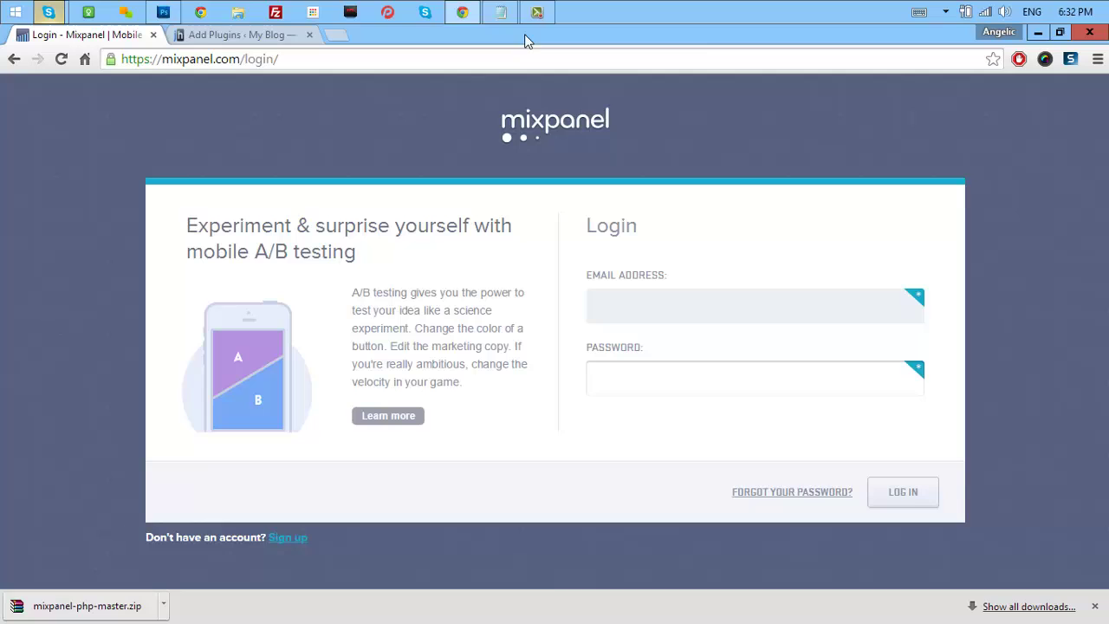
left_click(541, 17)
left_click(913, 576)
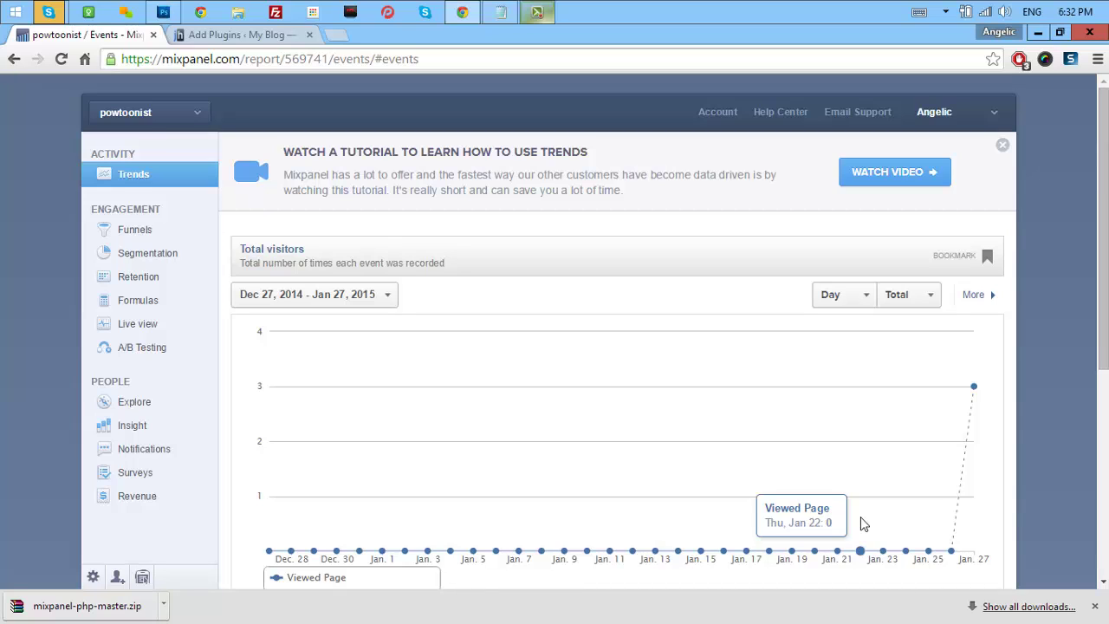
Look through the project list, glance at the WordPress plugins tab, then close the list.
left_click(191, 113)
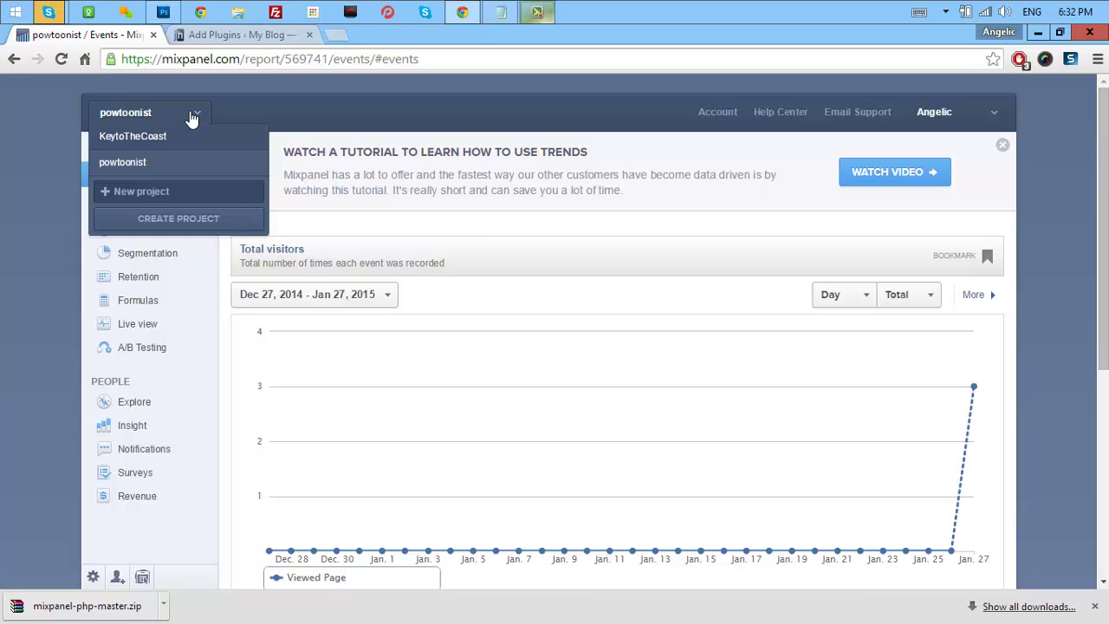
left_click(186, 190)
left_click(251, 35)
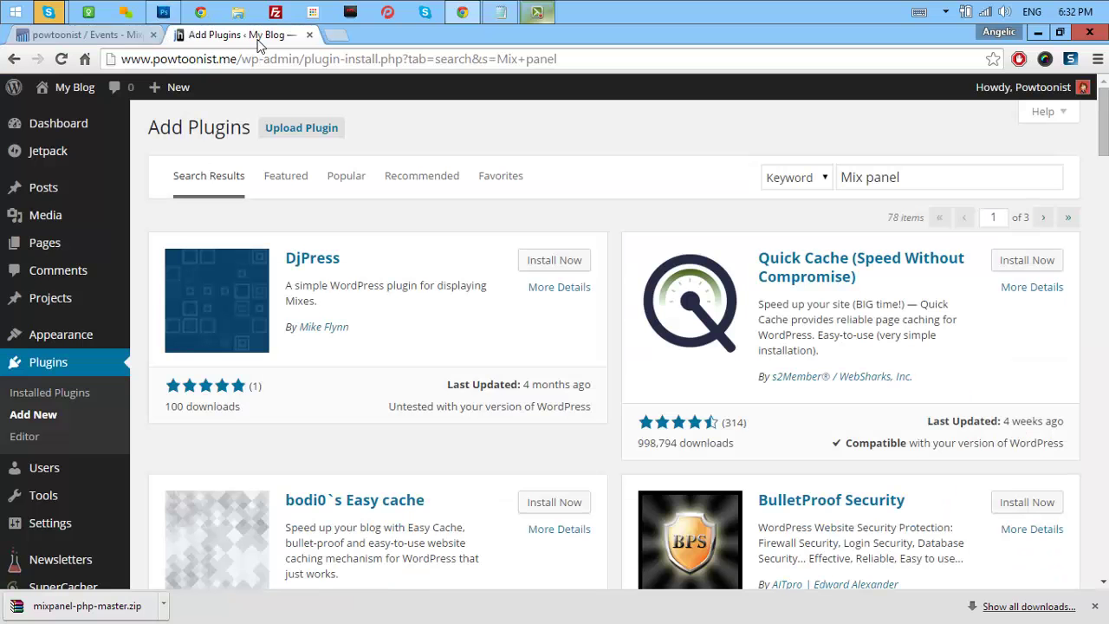
left_click(130, 34)
left_click(156, 171)
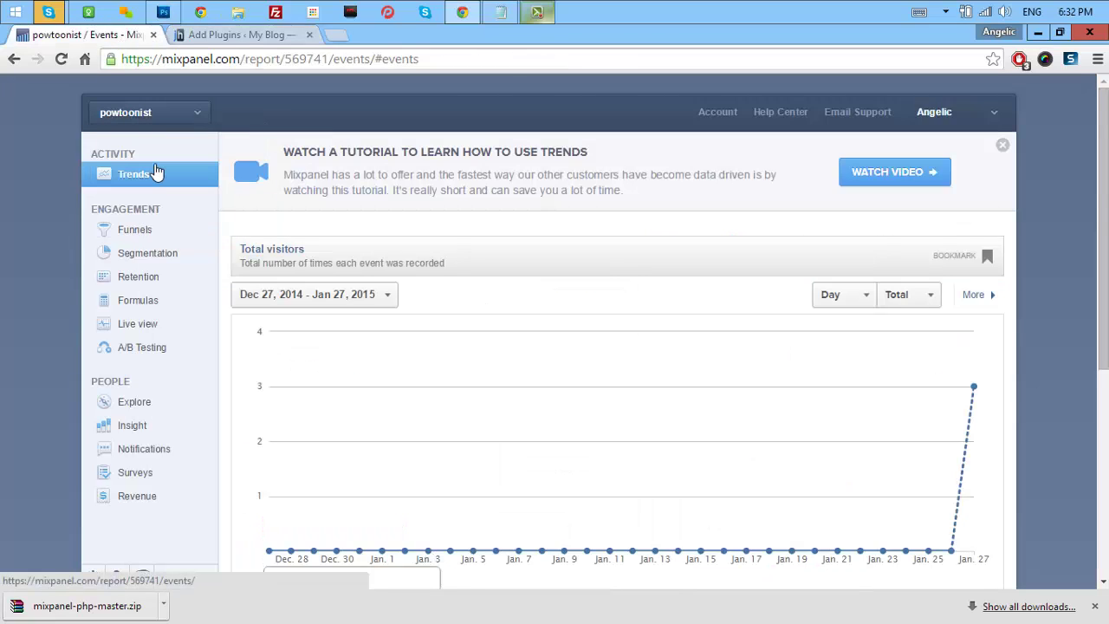
Scroll the Trends report to confirm 3 Viewed Page events were recorded today.
scroll(229, 346, "down", 2)
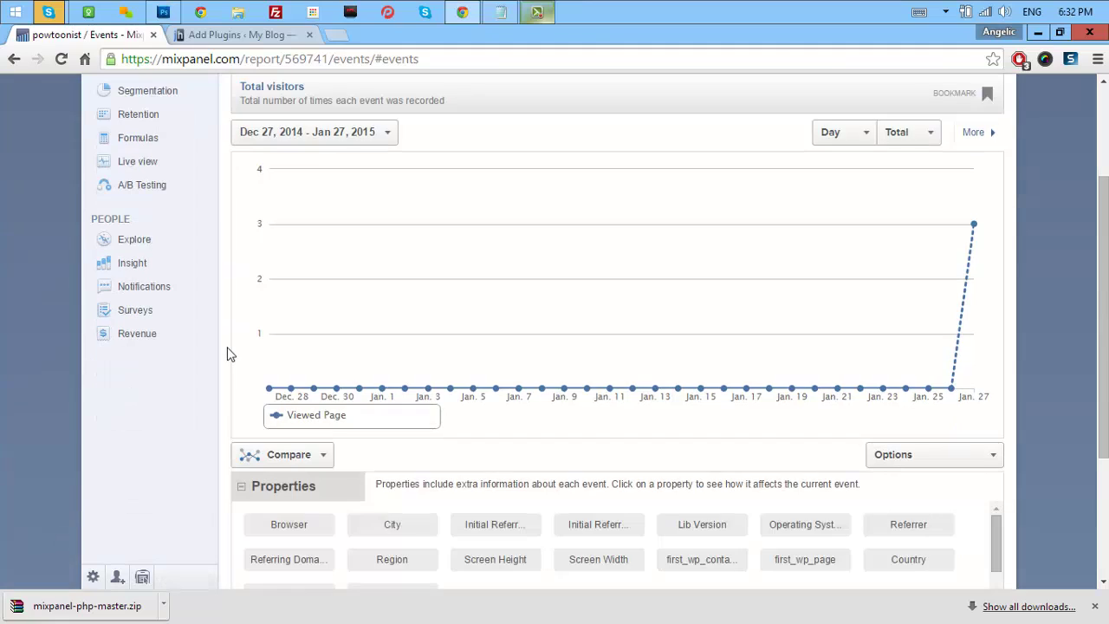
scroll(225, 352, "down", 1)
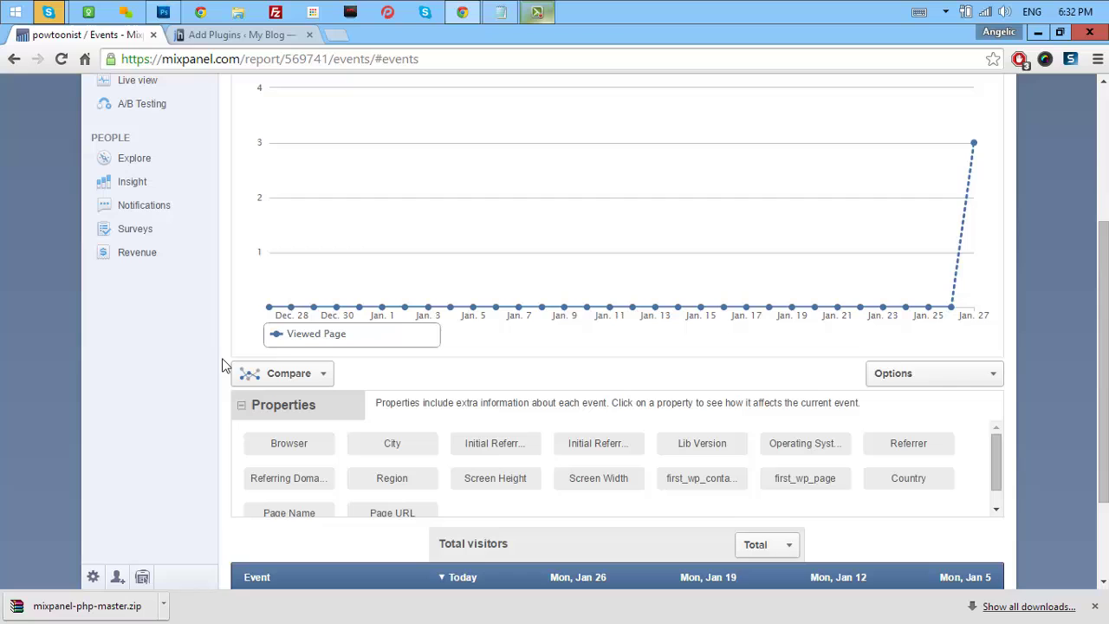
scroll(190, 381, "down", 2)
scroll(186, 388, "up", 2)
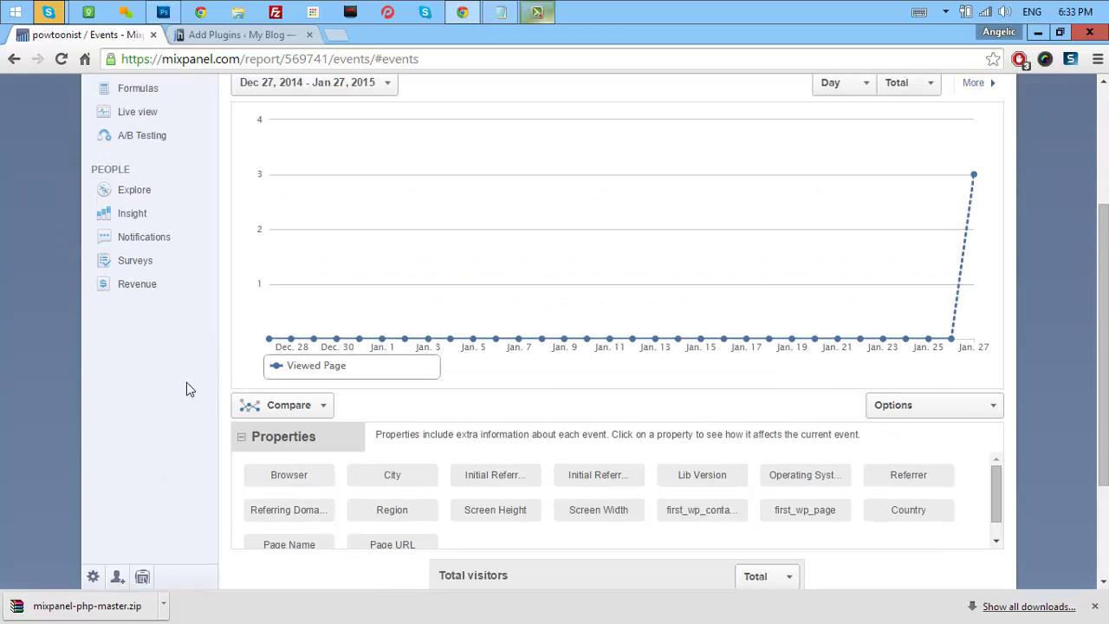
scroll(182, 394, "down", 1)
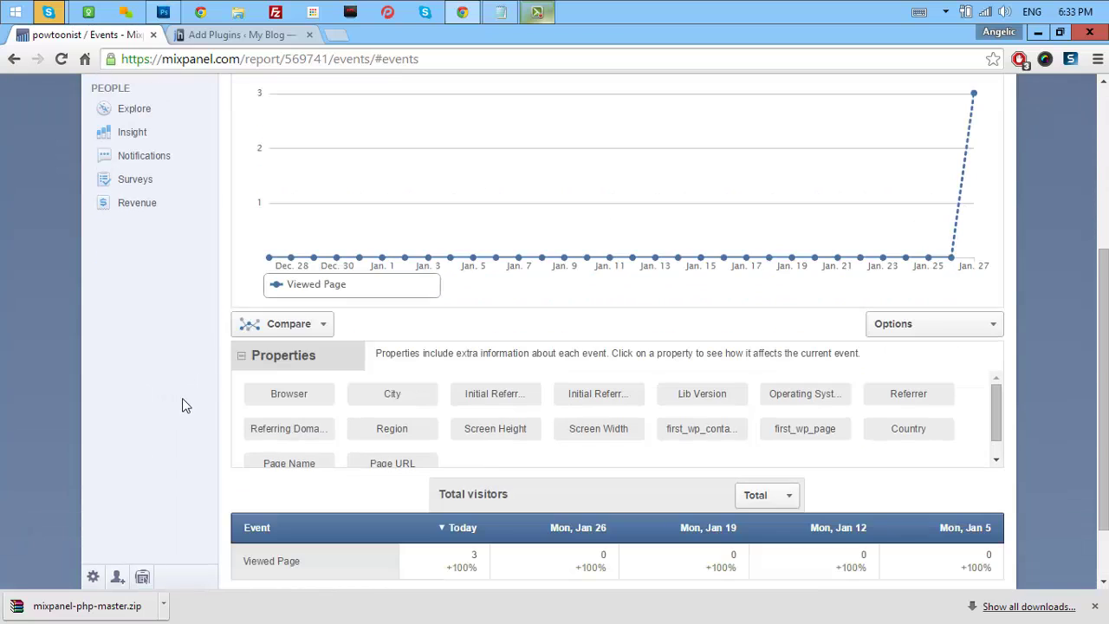
Open the project settings and highlight the Token value under Management.
left_click(94, 577)
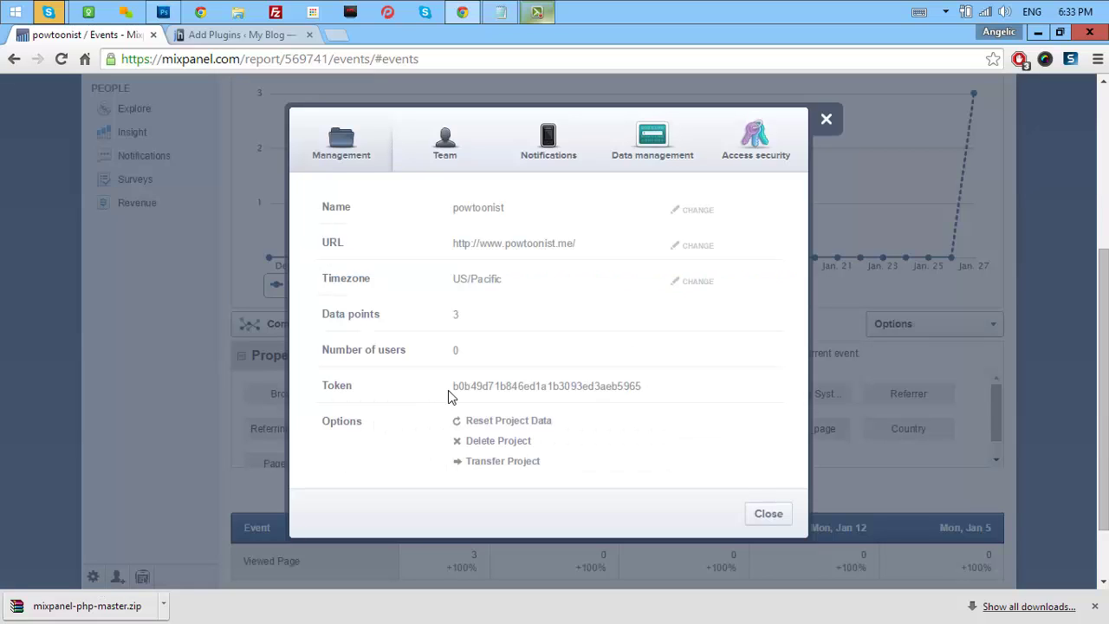
left_click_drag(454, 395, 656, 395)
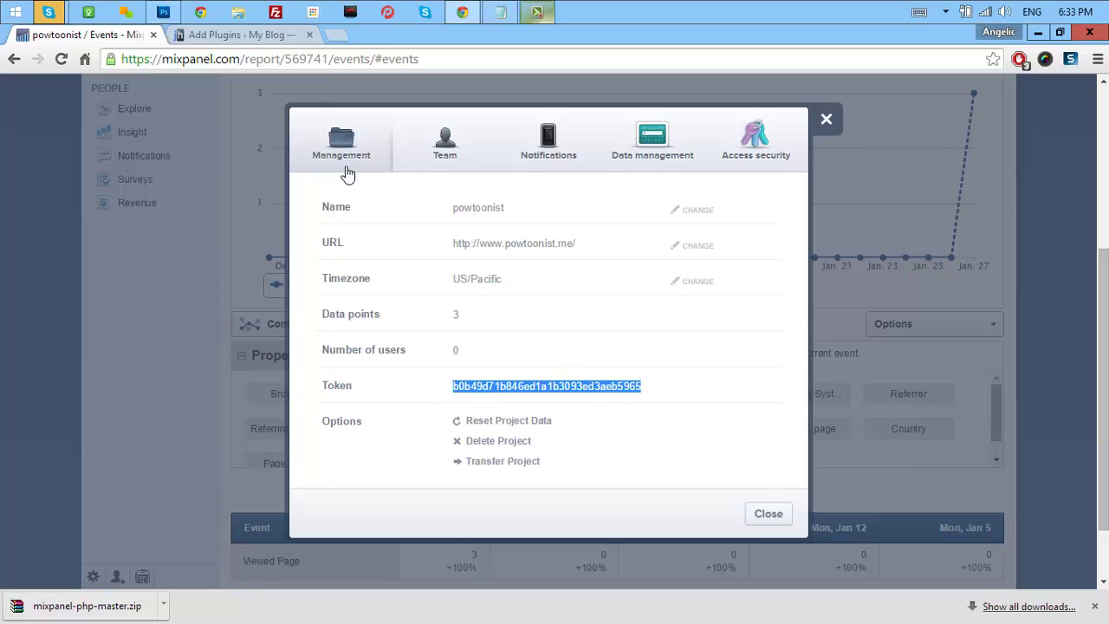
Search WordPress plugins for 'Mixpanel' and confirm the MixPanel plugin is already installed.
left_click(253, 34)
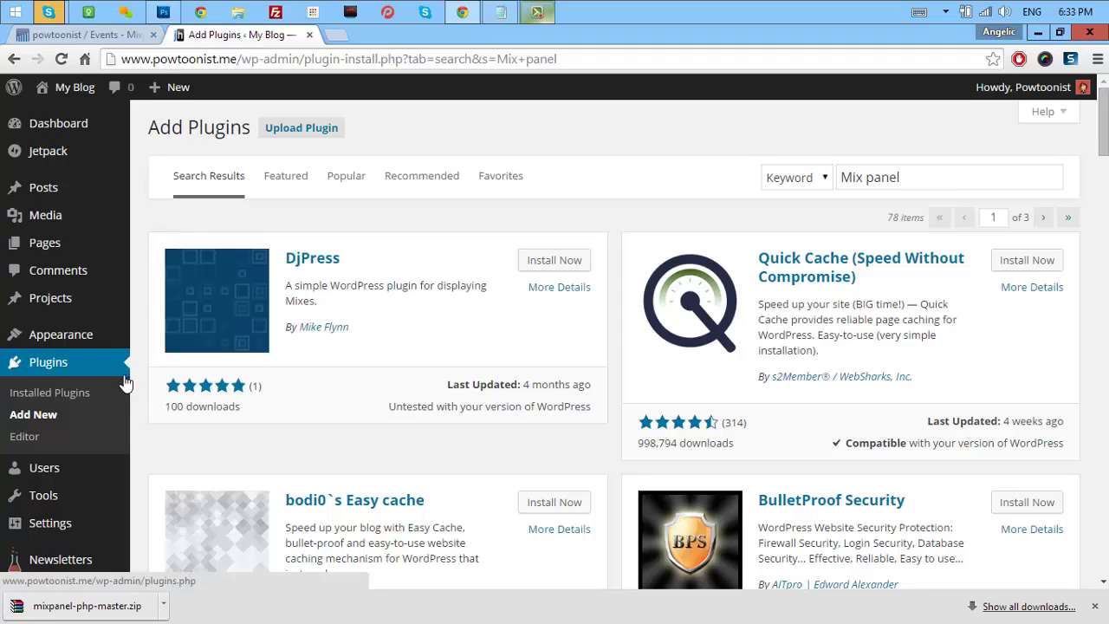
left_click(866, 177)
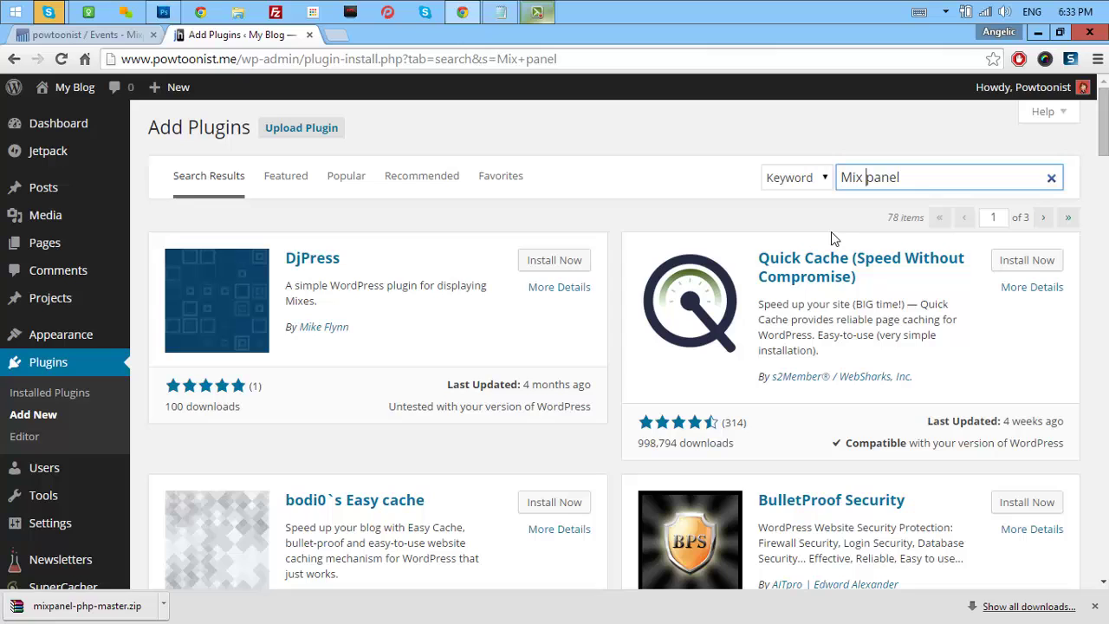
key("BackSpace")
key("Return")
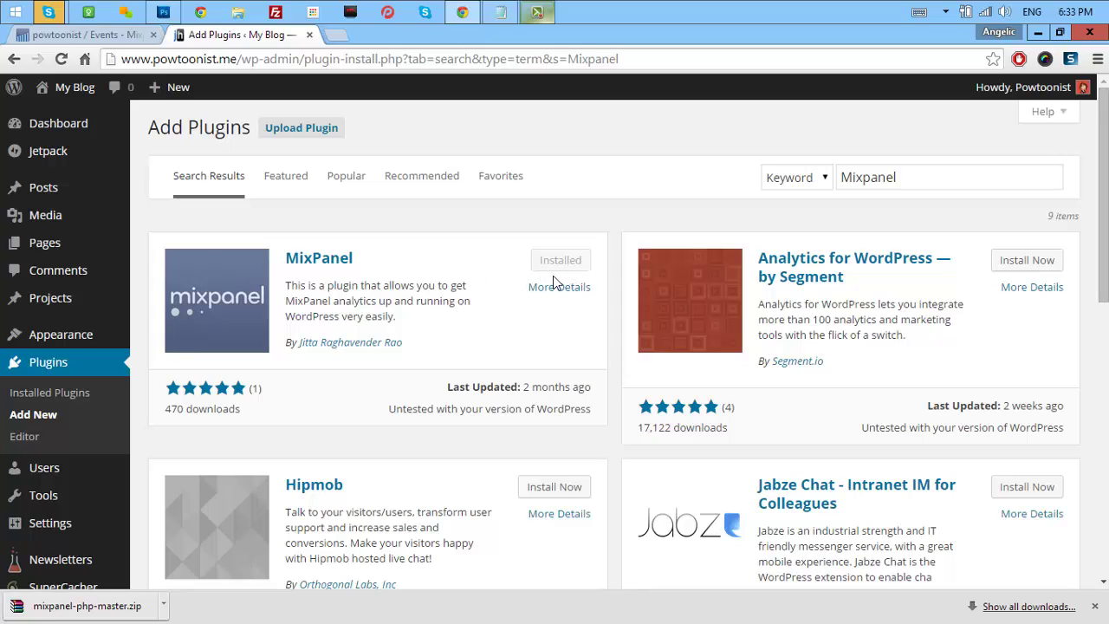
scroll(433, 313, "down", 1)
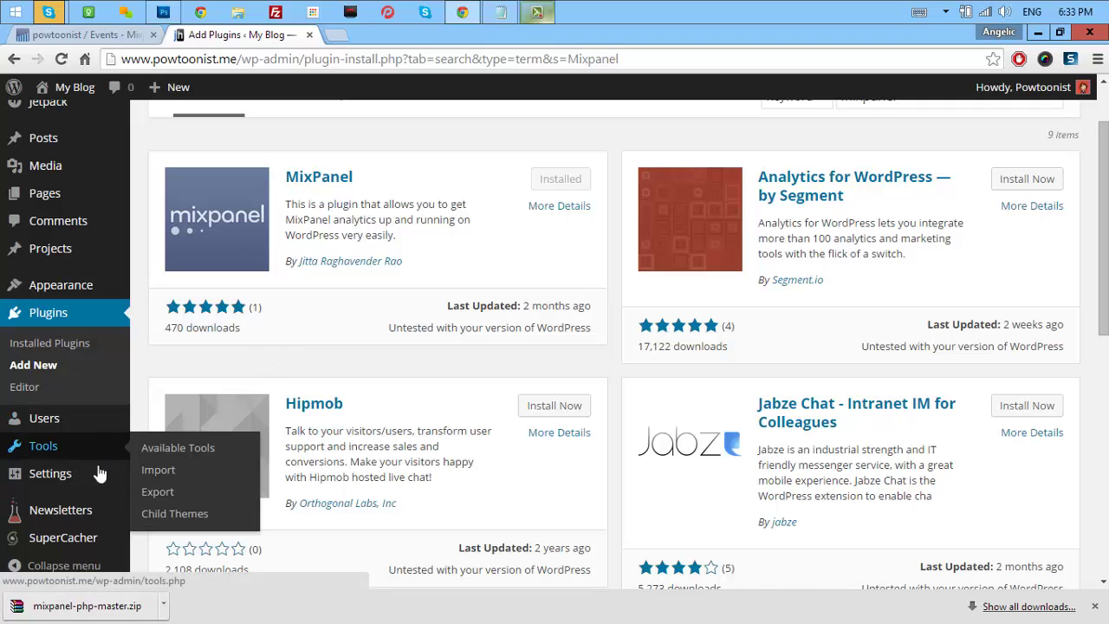
mouse_move(100, 470)
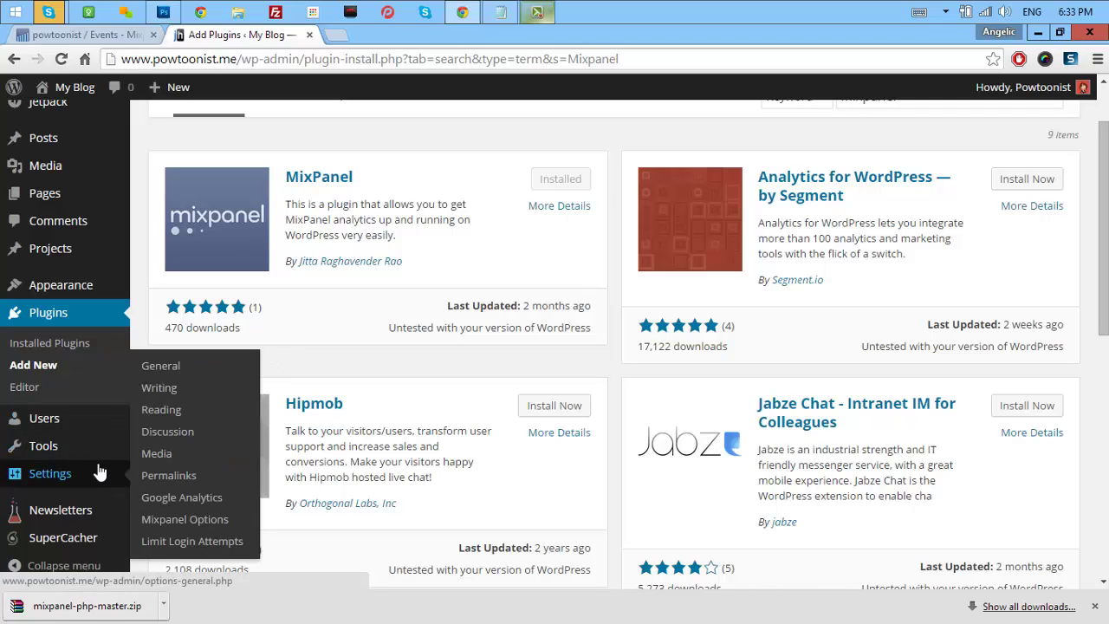
Open WordPress's Mixpanel Options page, then copy the project token from Mixpanel's settings.
left_click(157, 527)
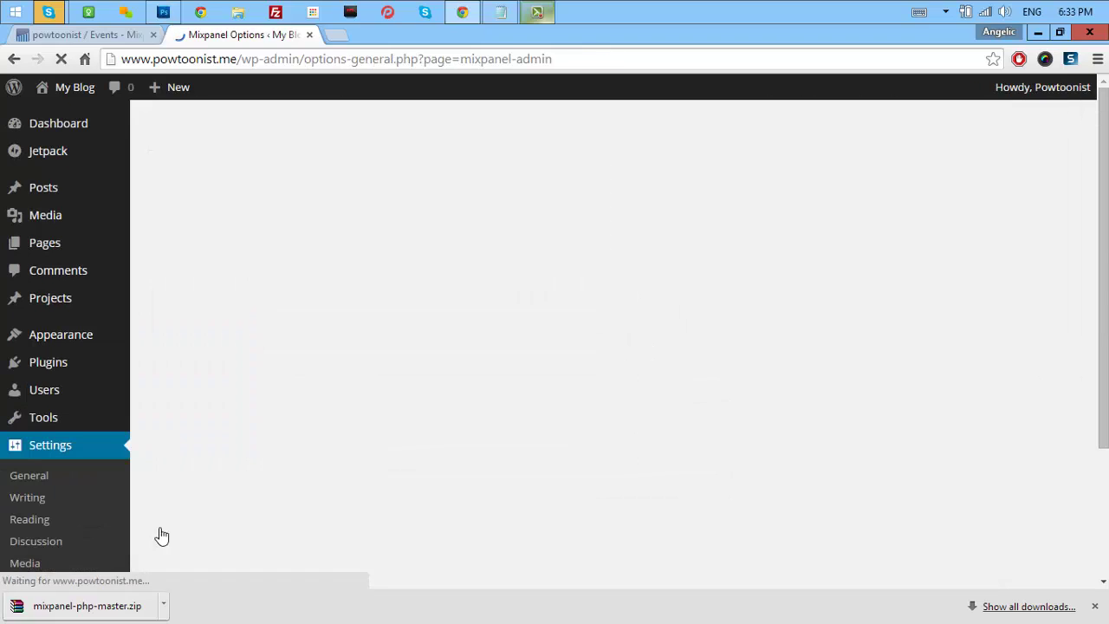
left_click(117, 37)
right_click(568, 388)
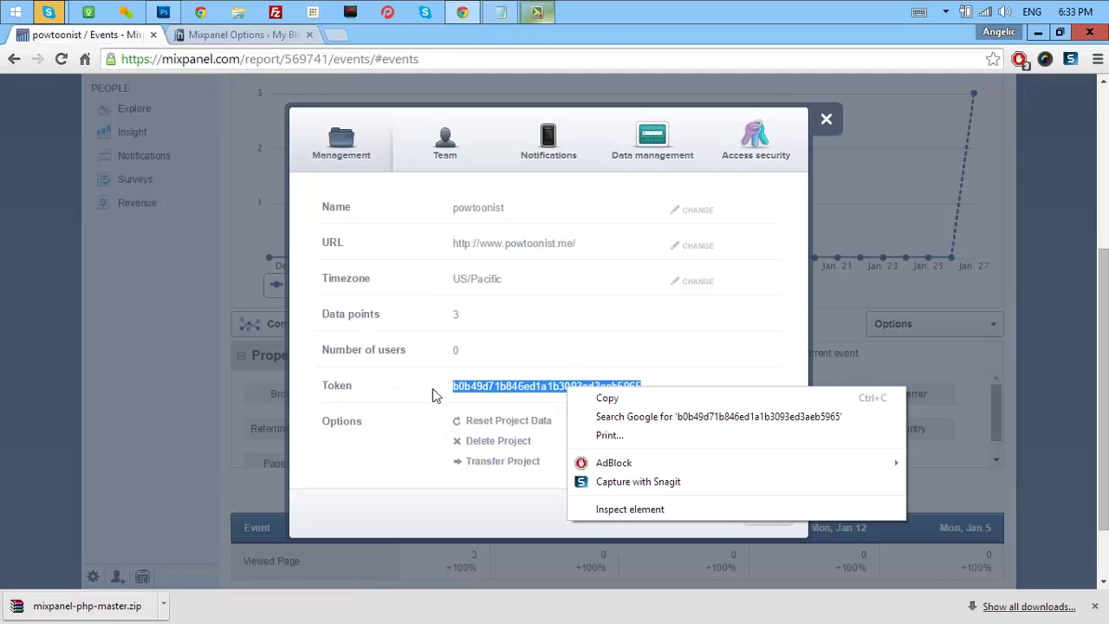
left_click(603, 399)
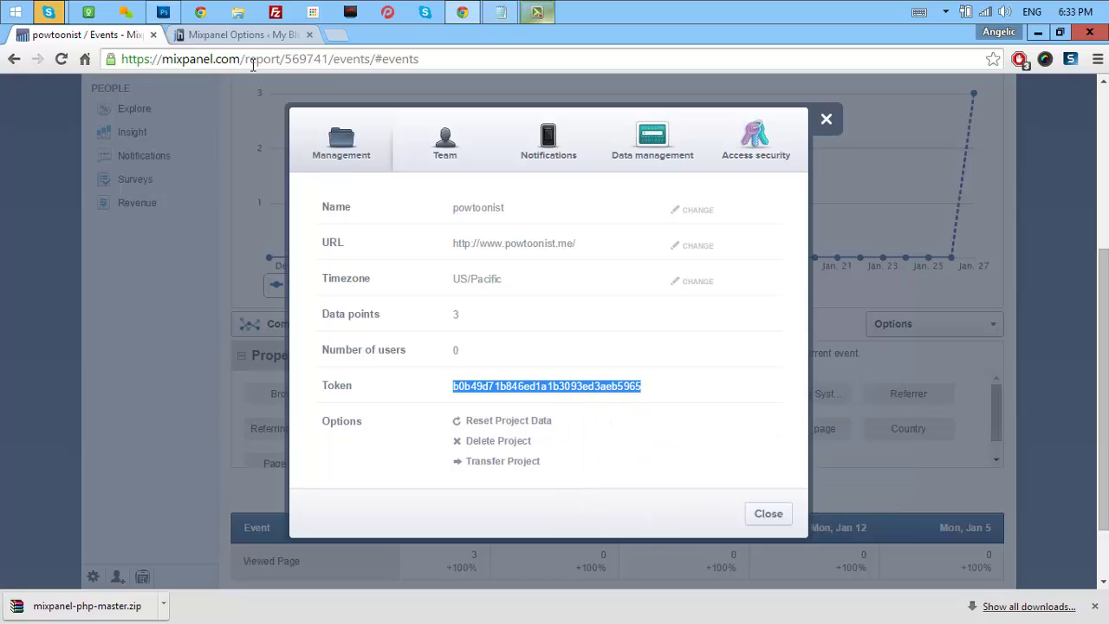
Paste the token into Mixpanel Token ID, set Debug Mode and Use Subdomain Cookie to true, and save.
left_click(247, 36)
left_click(366, 229)
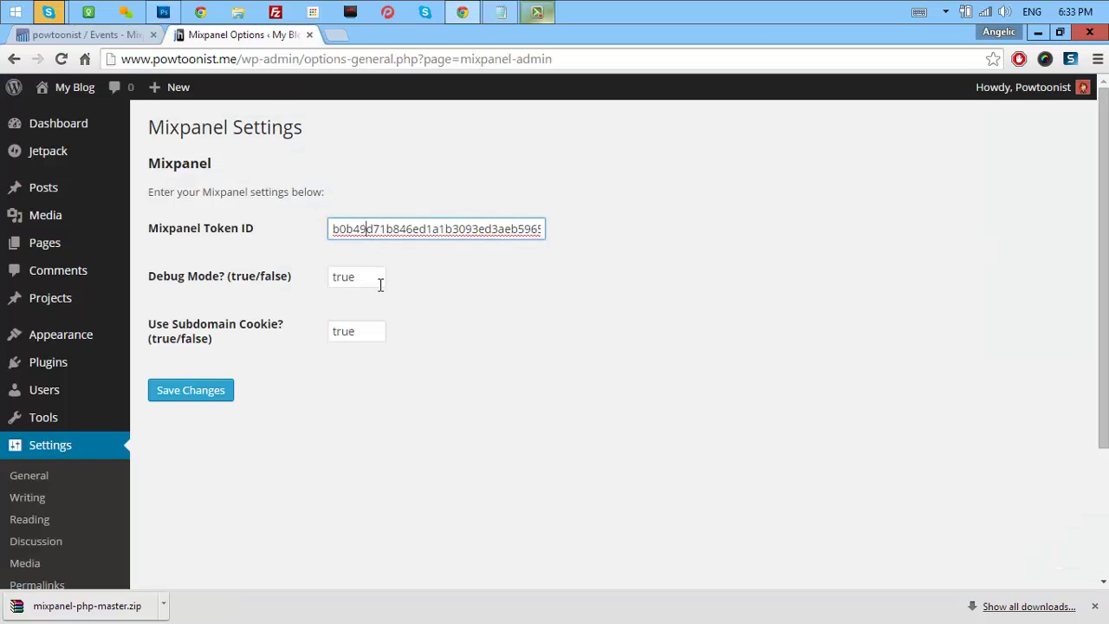
double_click(380, 285)
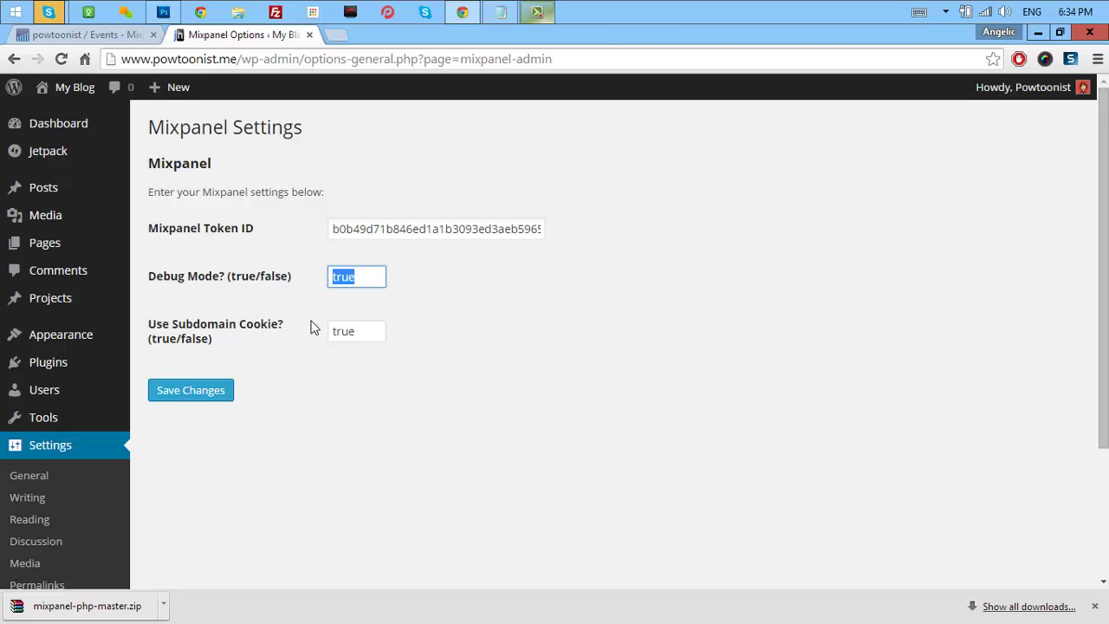
left_click(381, 334)
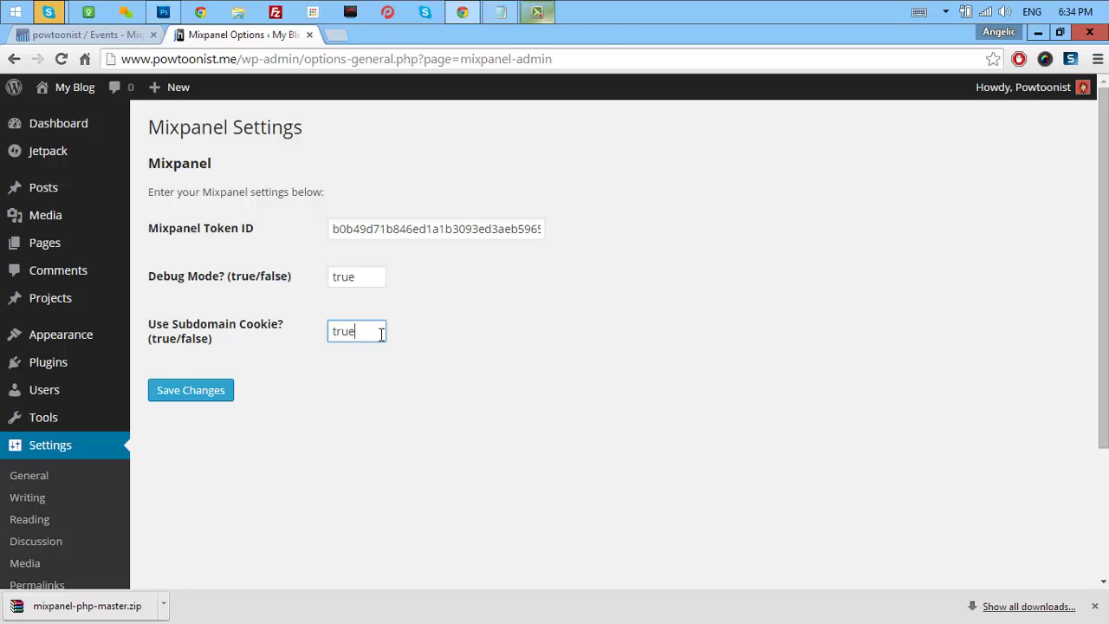
left_click(191, 395)
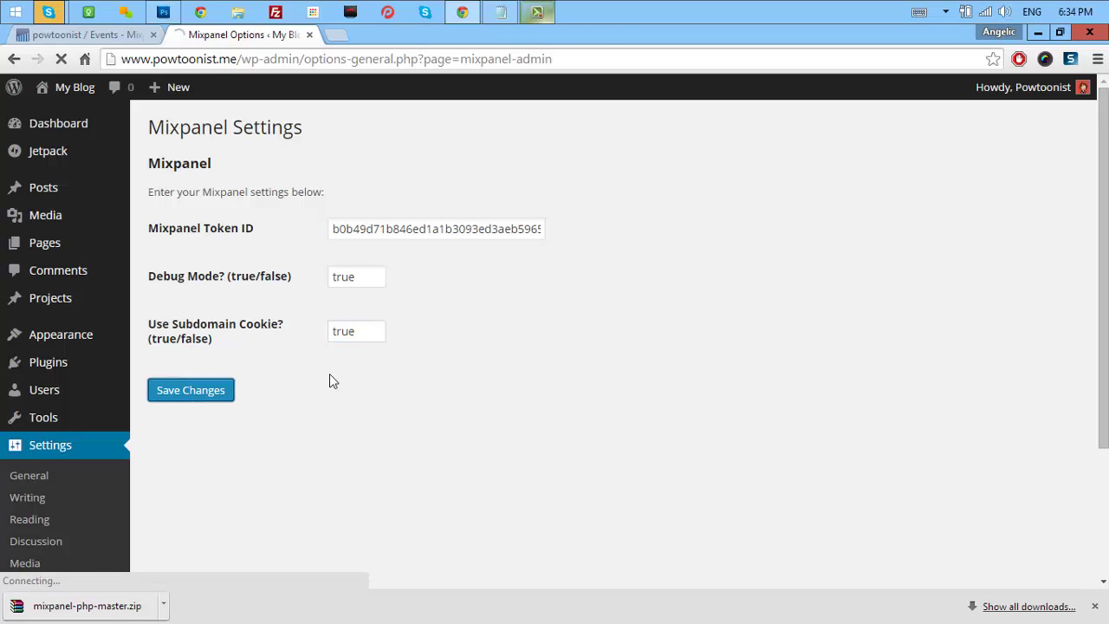
Close Mixpanel's project settings and view Trends, where Viewed Page now reaches 4 events on Jan 27.
left_click(87, 35)
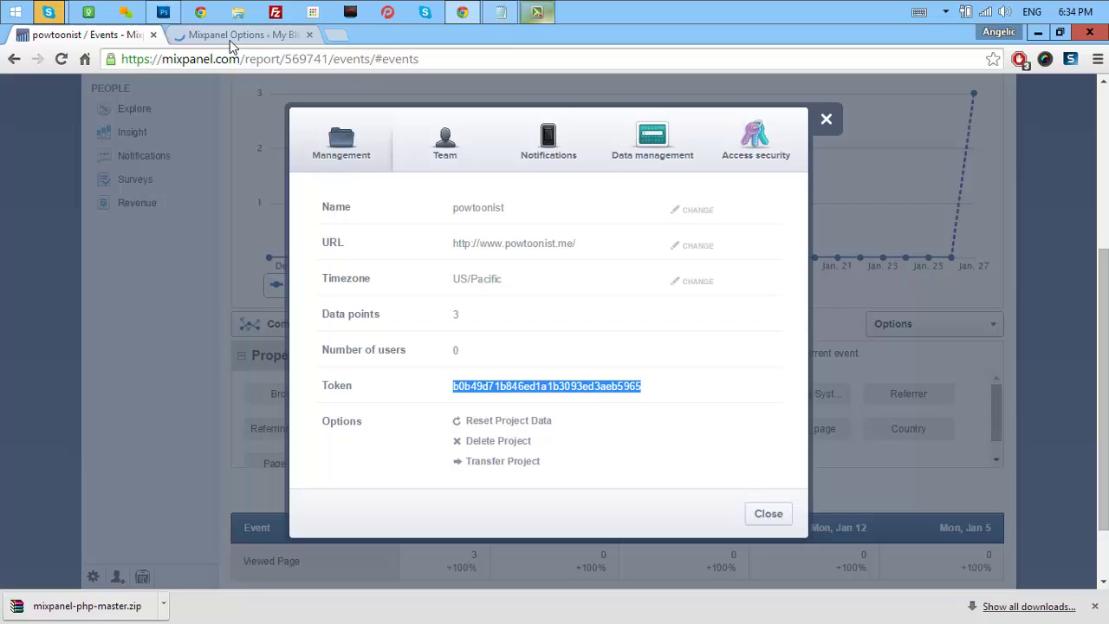
left_click(826, 119)
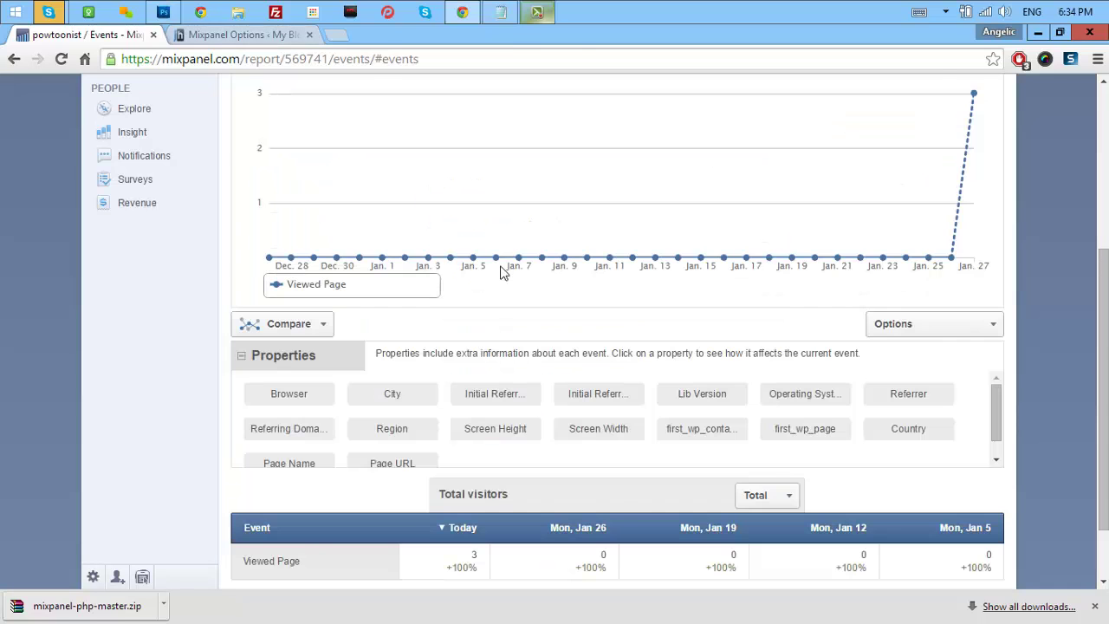
scroll(501, 272, "up", 3)
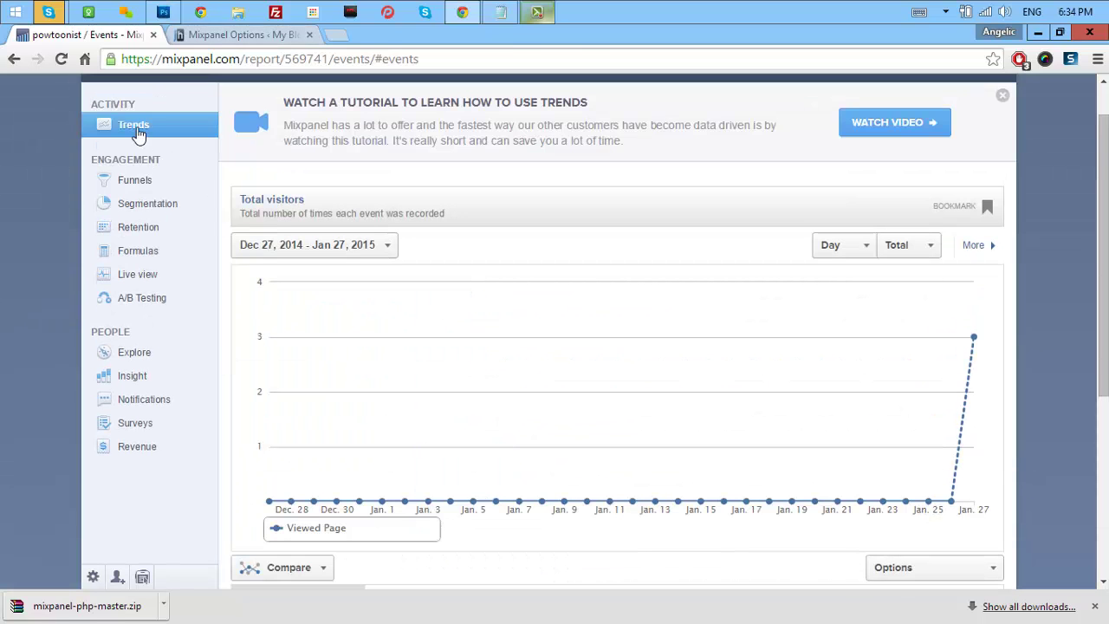
left_click(135, 129)
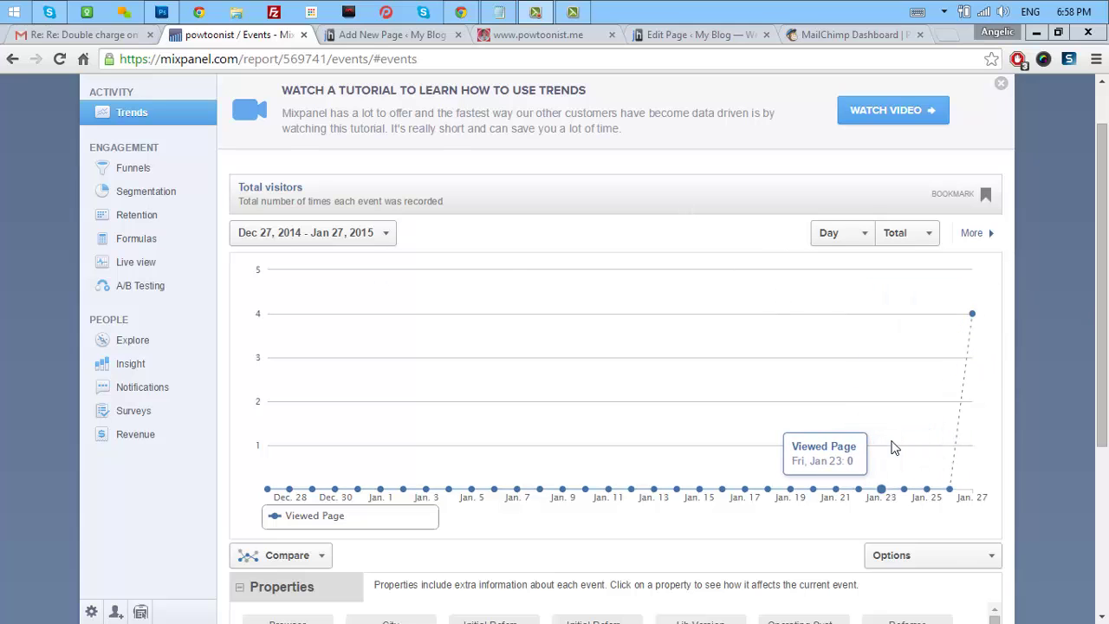
scroll(1103, 208, "up", 1)
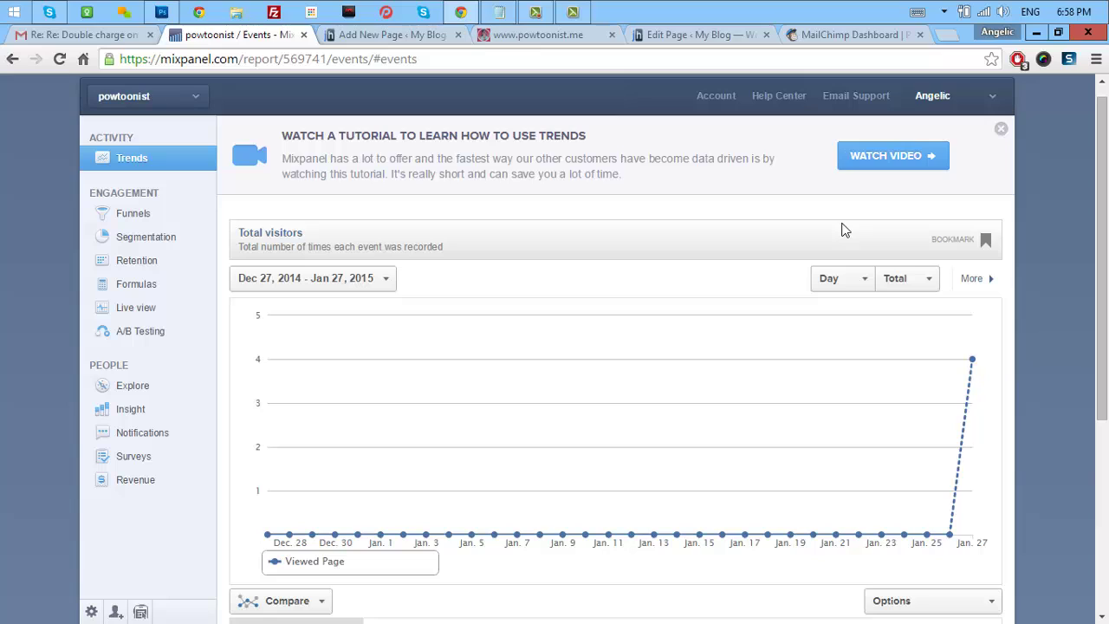
Switch to the KeytoTheCoast project from the project dropdown.
left_click(173, 101)
left_click(170, 120)
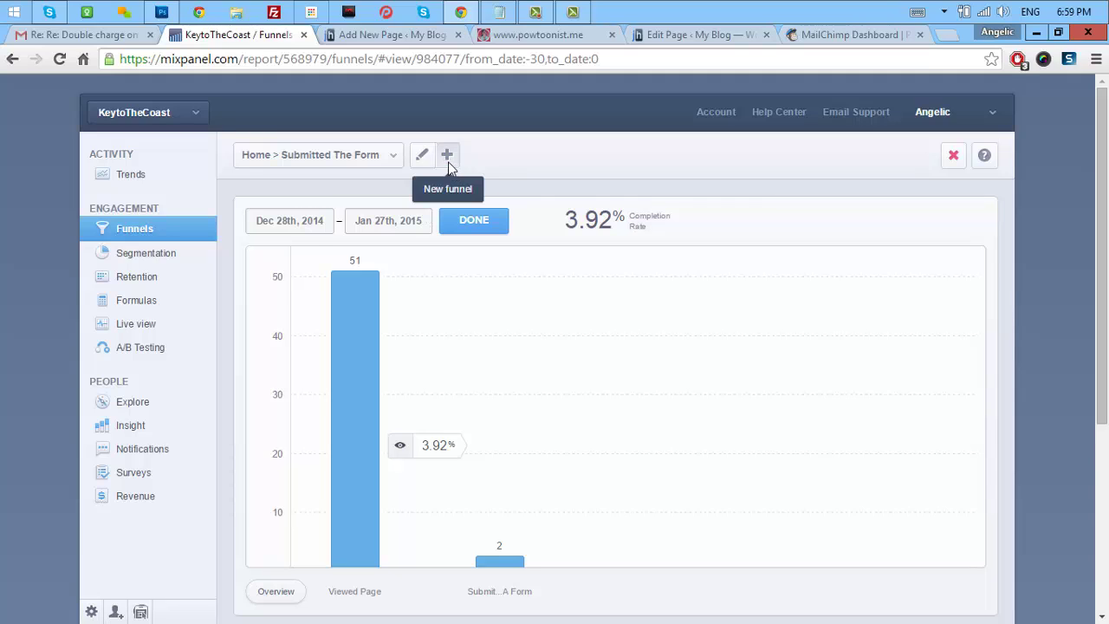
Start a new funnel named 'Who Submitted The Form'.
left_click(449, 156)
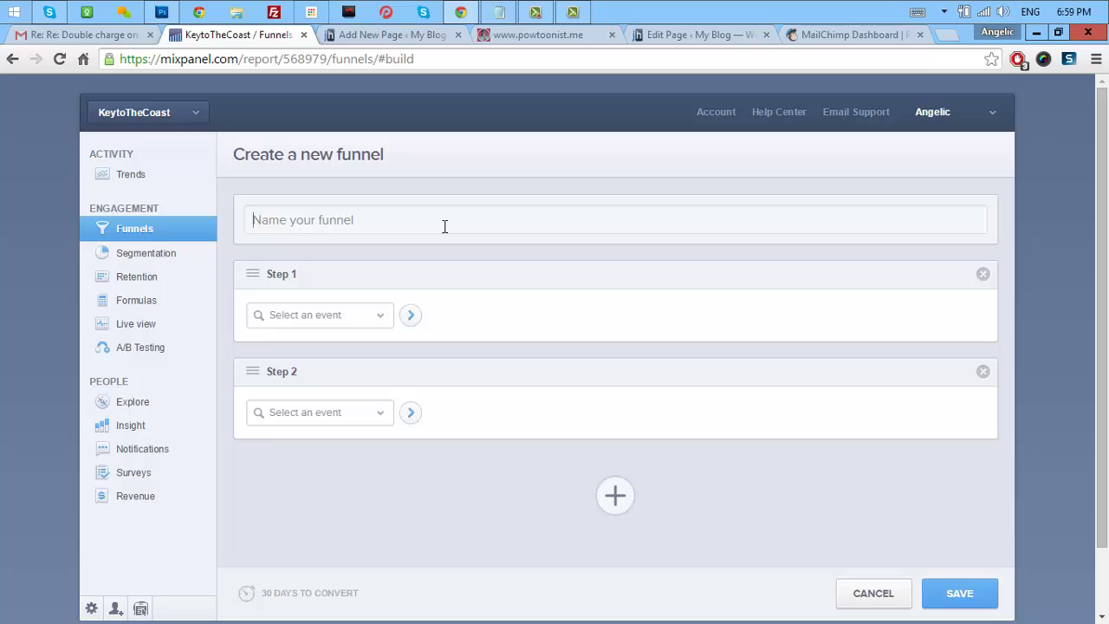
type("Who Sub")
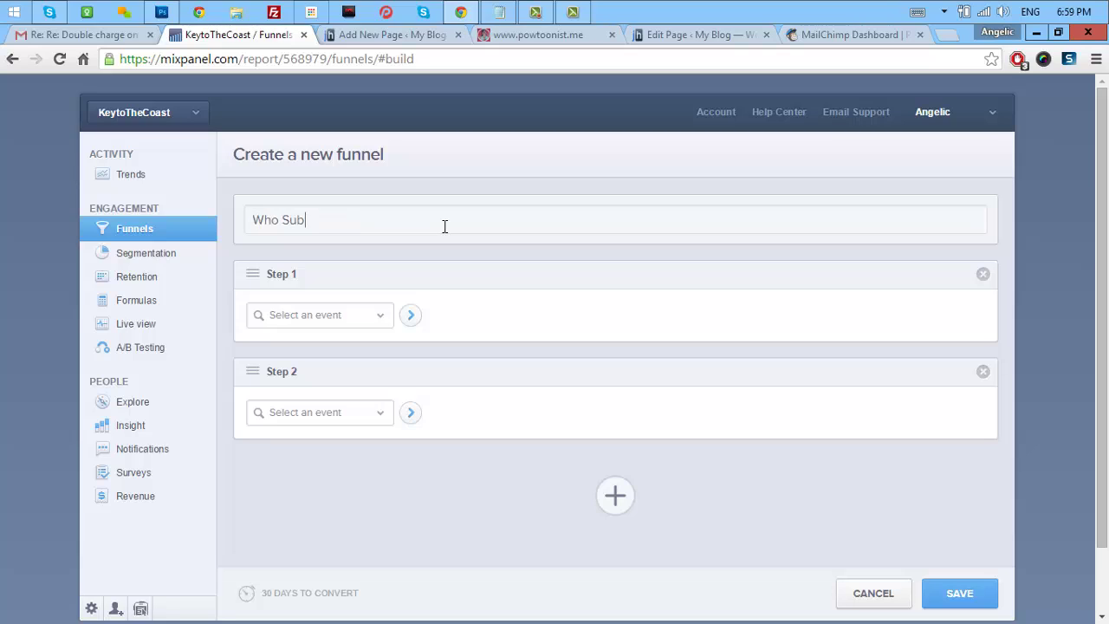
type("mitted The Form")
Set the funnel steps to HomePage then Submitted A Form, and save it.
left_click(378, 316)
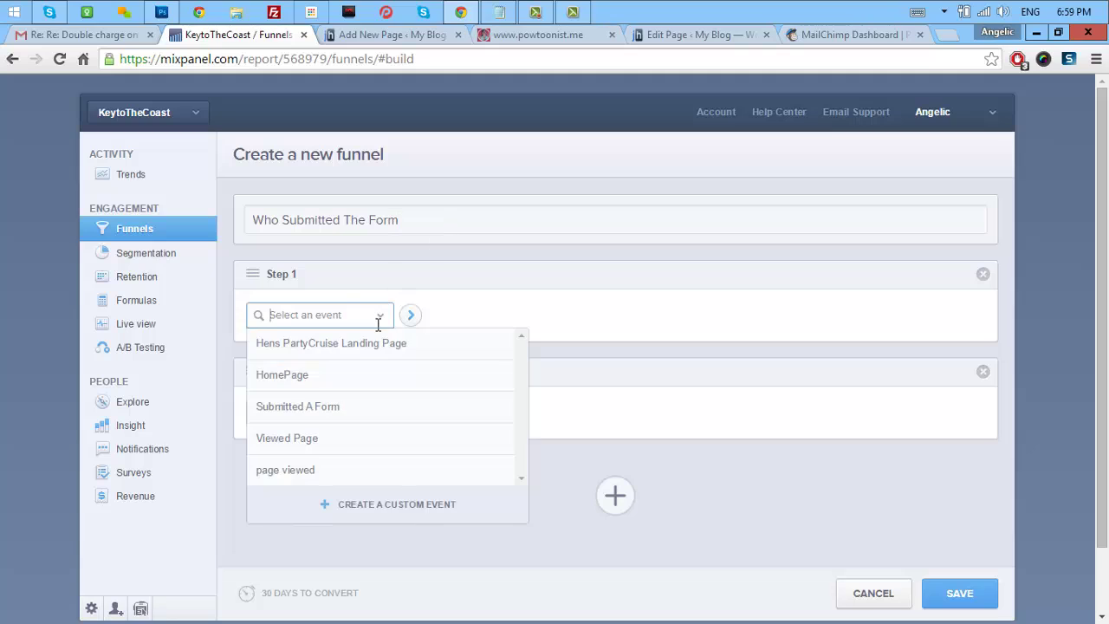
left_click(368, 378)
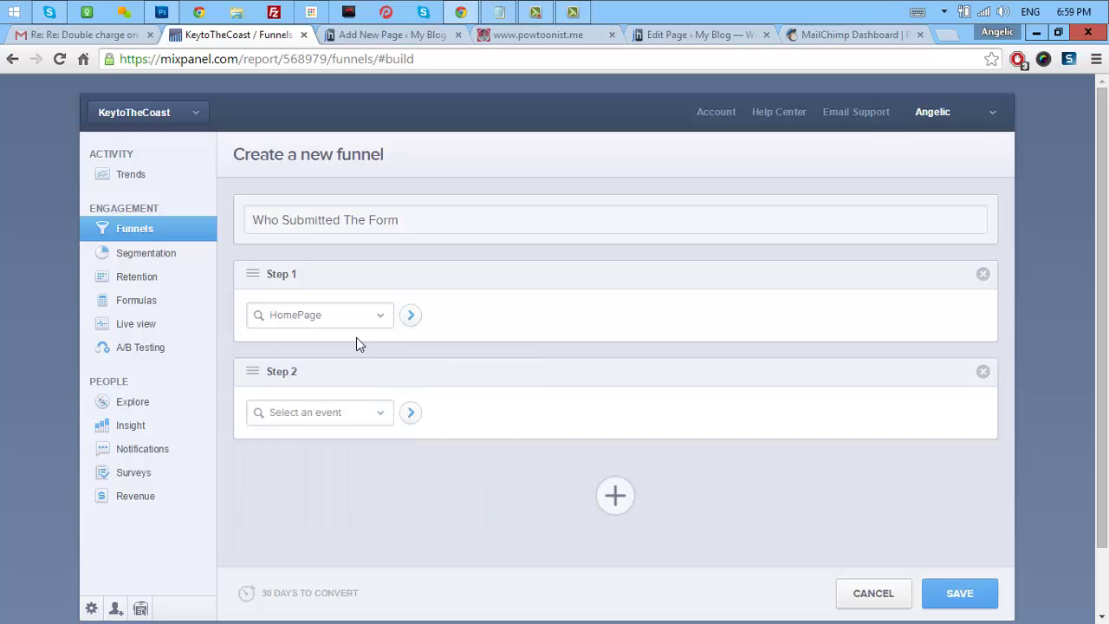
scroll(379, 339, "down", 1)
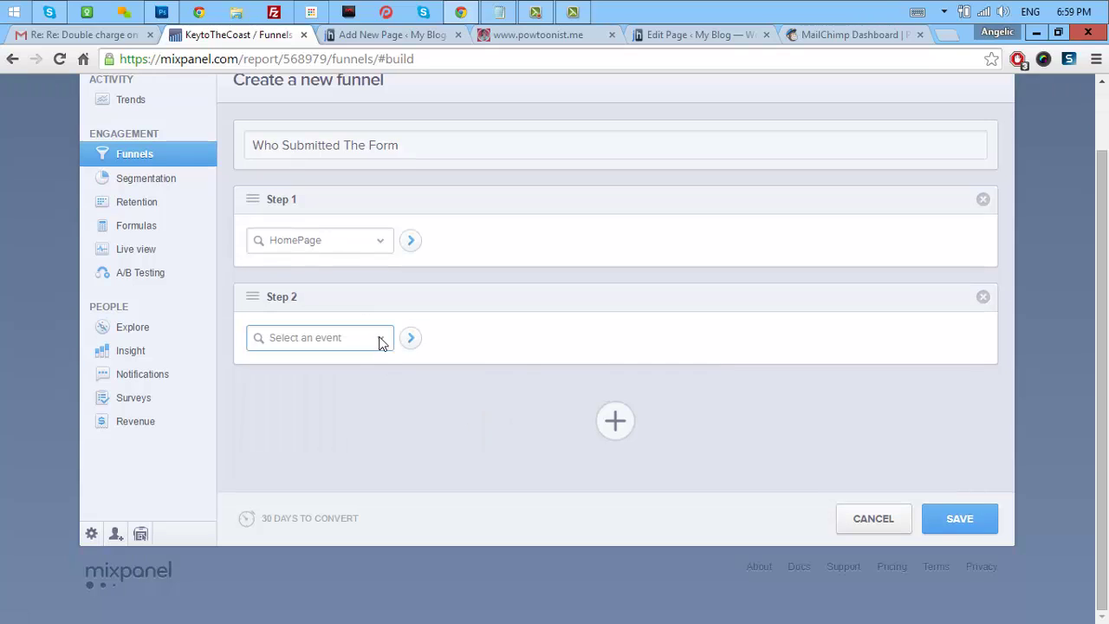
left_click(380, 345)
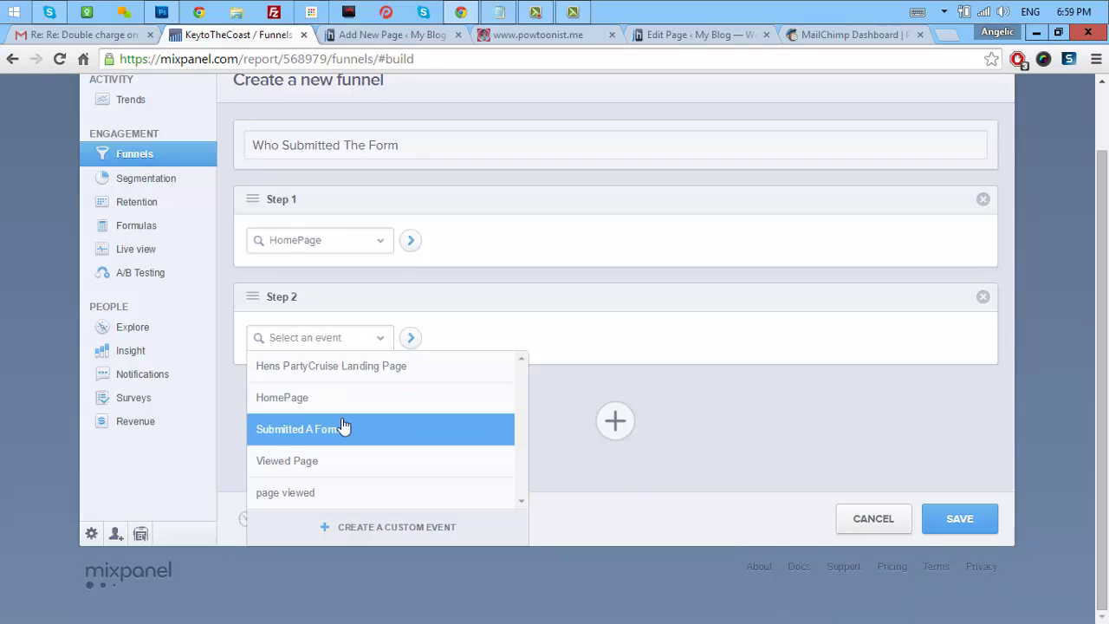
left_click(337, 427)
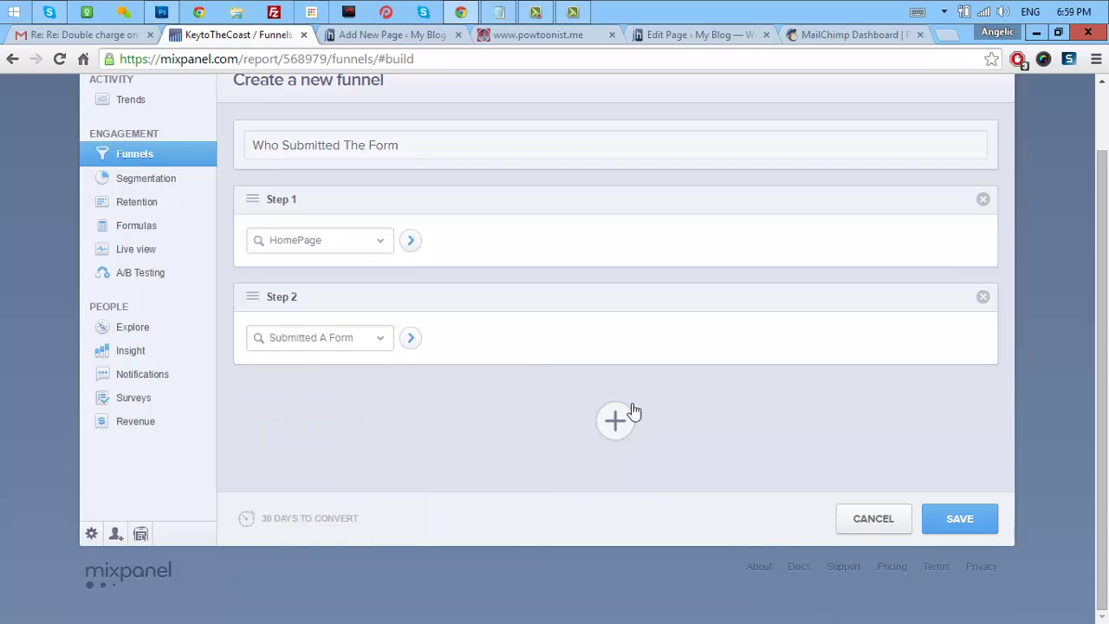
left_click(976, 520)
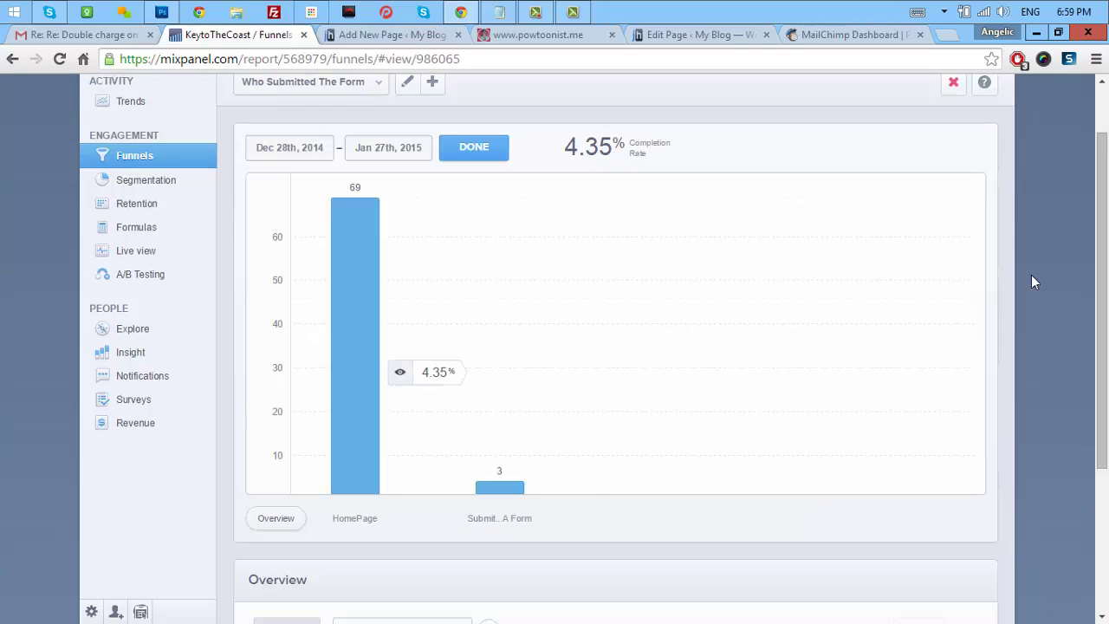
Review the overview (69 at HomePage, 3 at Submitted A Form, 4.35%) and open the breakdown Properties list.
scroll(1100, 252, "down", 1)
scroll(1101, 253, "up", 1)
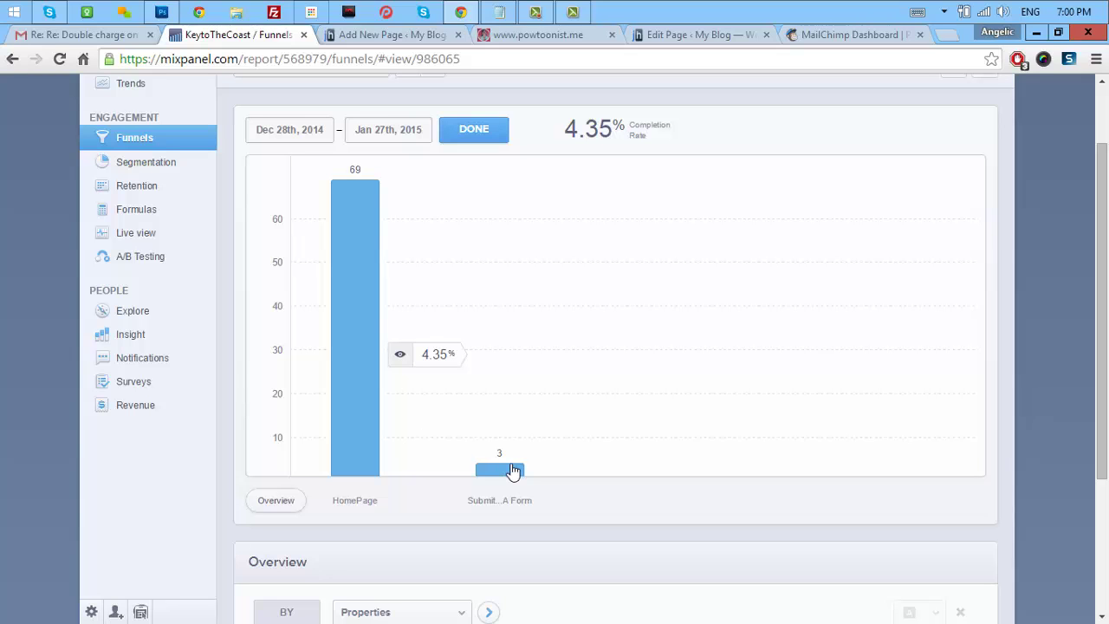
mouse_move(1107, 248)
left_mouse_down()
mouse_move(1107, 308)
mouse_move(1107, 227)
left_mouse_up()
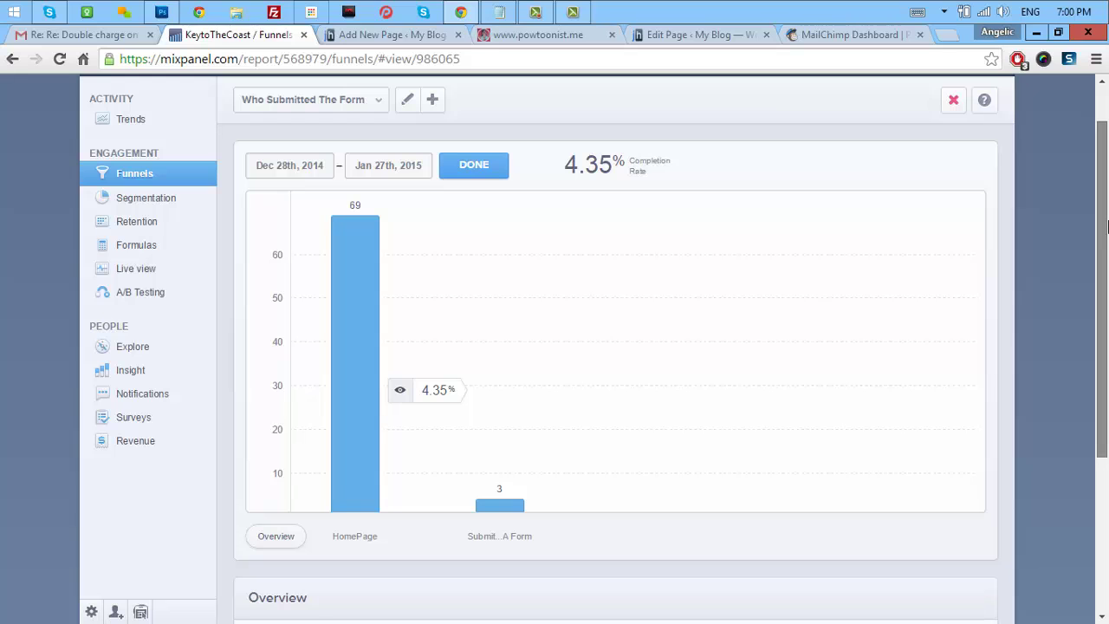
left_click_drag(1107, 227, 1107, 341)
left_click(384, 454)
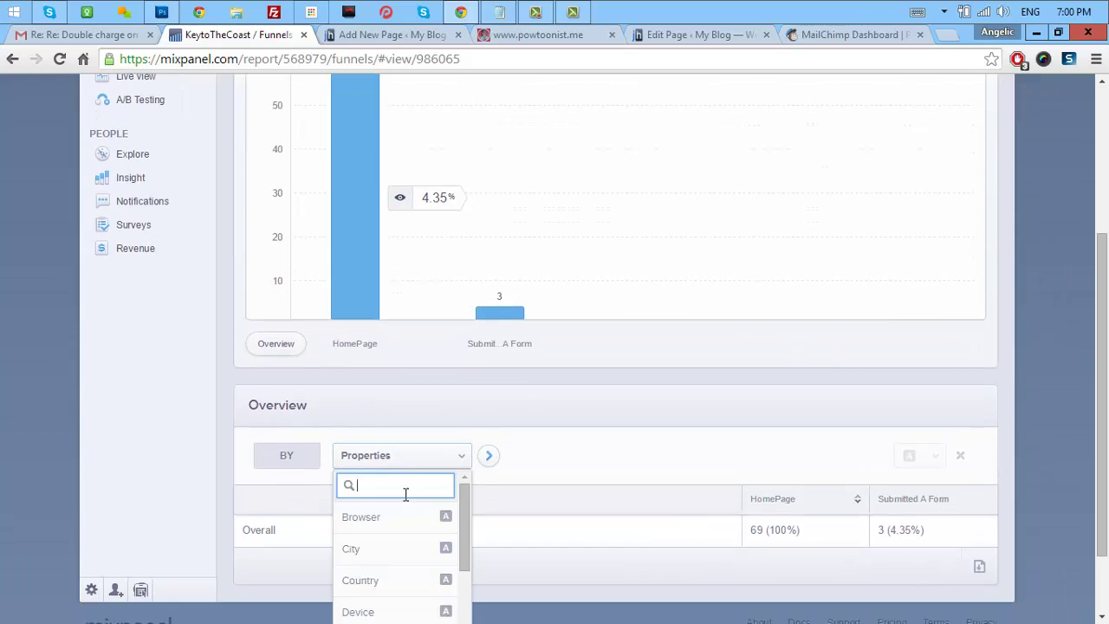
scroll(405, 519, "down", 2)
scroll(428, 534, "down", 2)
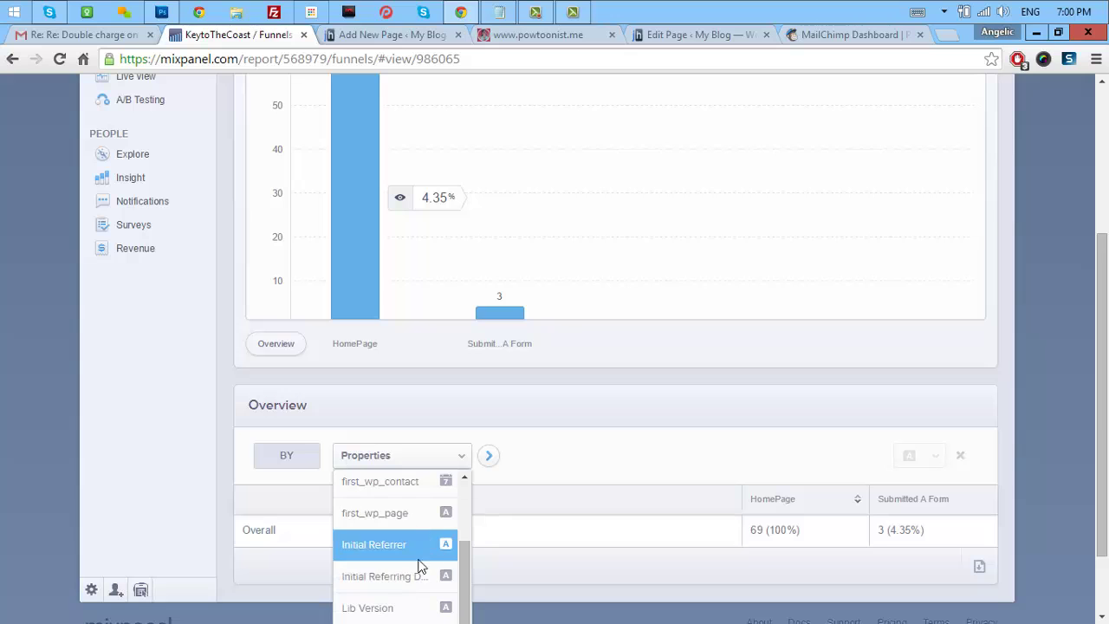
Break the funnel down by Initial Referring Domain and scroll to the Page URL breakdown table.
left_click(420, 573)
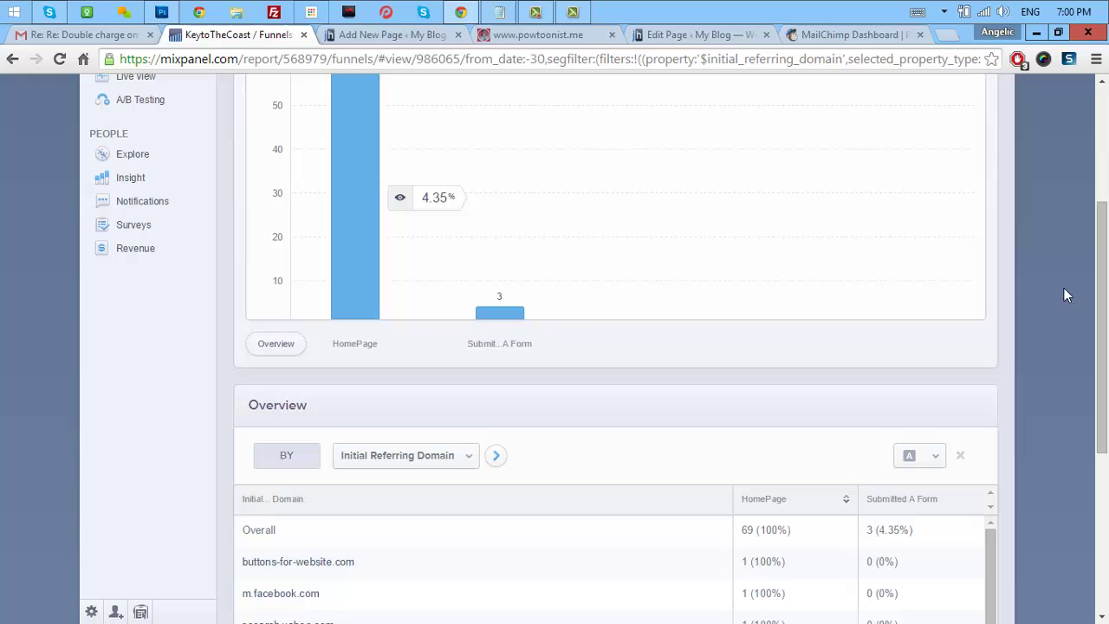
left_click_drag(1100, 246, 1096, 395)
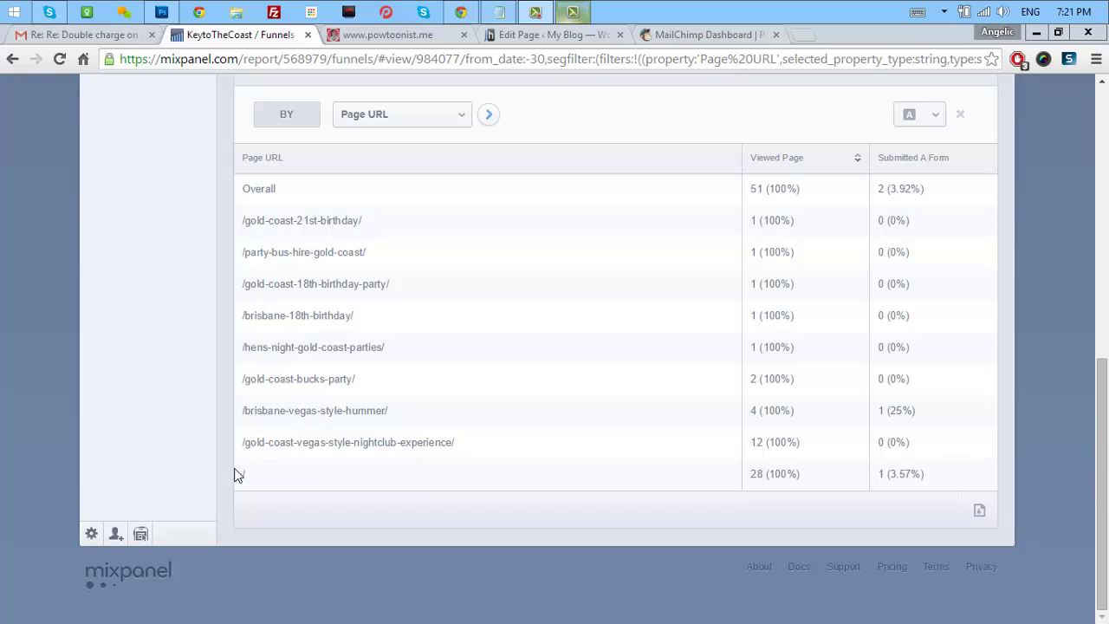
Highlight the /, hummer and /gold-coast-bucks-party/ URLs with their submission counts, then return to the funnel chart.
left_click_drag(251, 469, 245, 479)
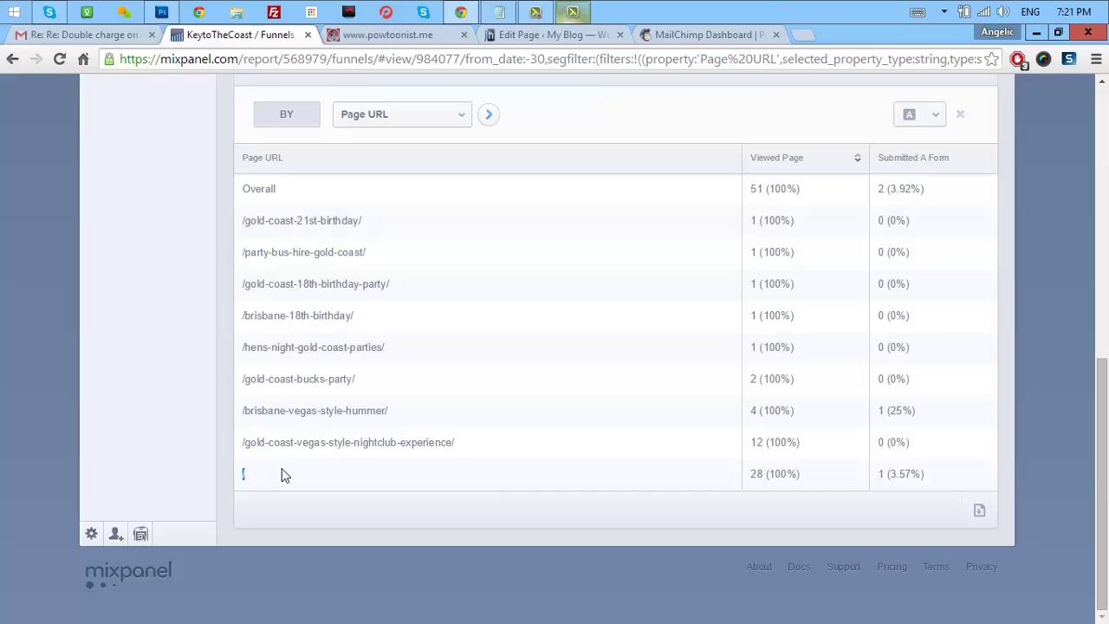
double_click(885, 482)
double_click(878, 410)
left_click_drag(246, 381, 358, 387)
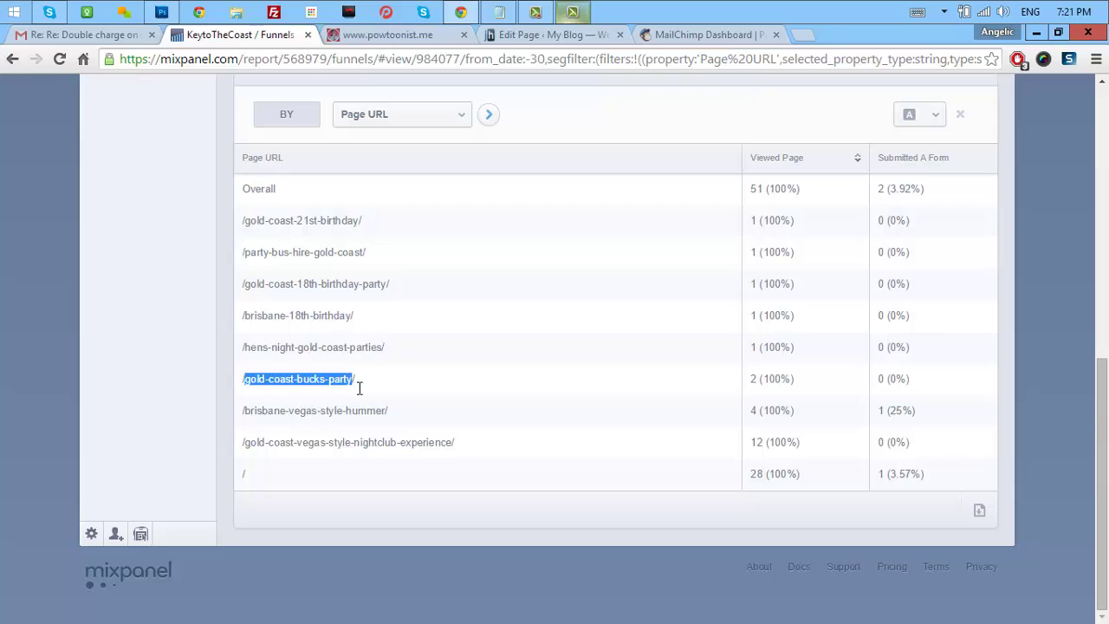
left_click(257, 389)
left_click_drag(242, 381, 390, 393)
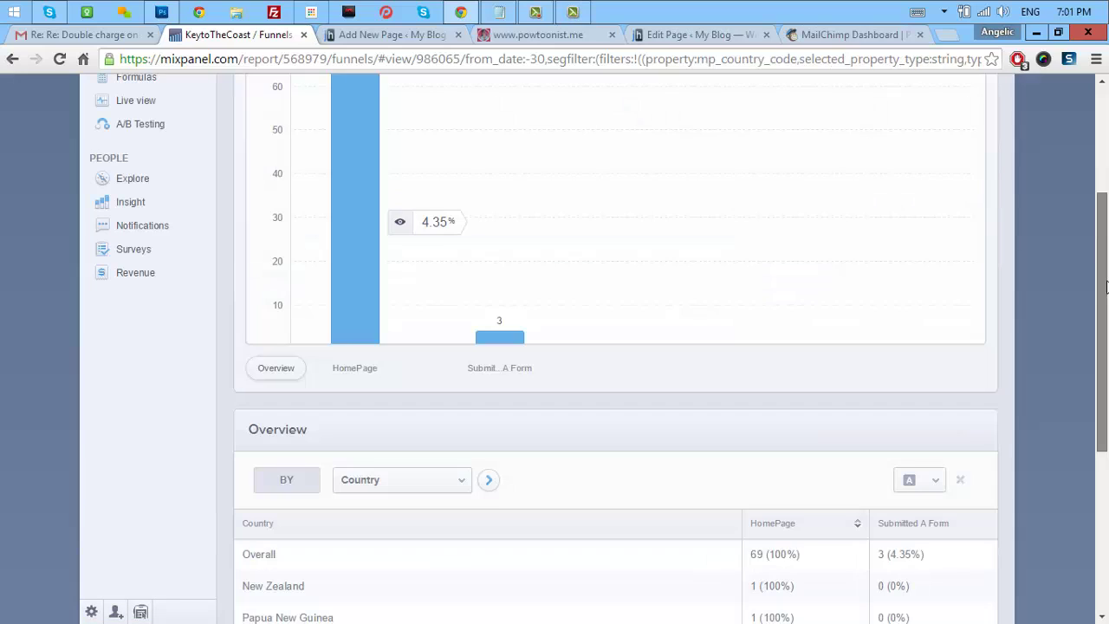
left_click_drag(1105, 286, 1100, 199)
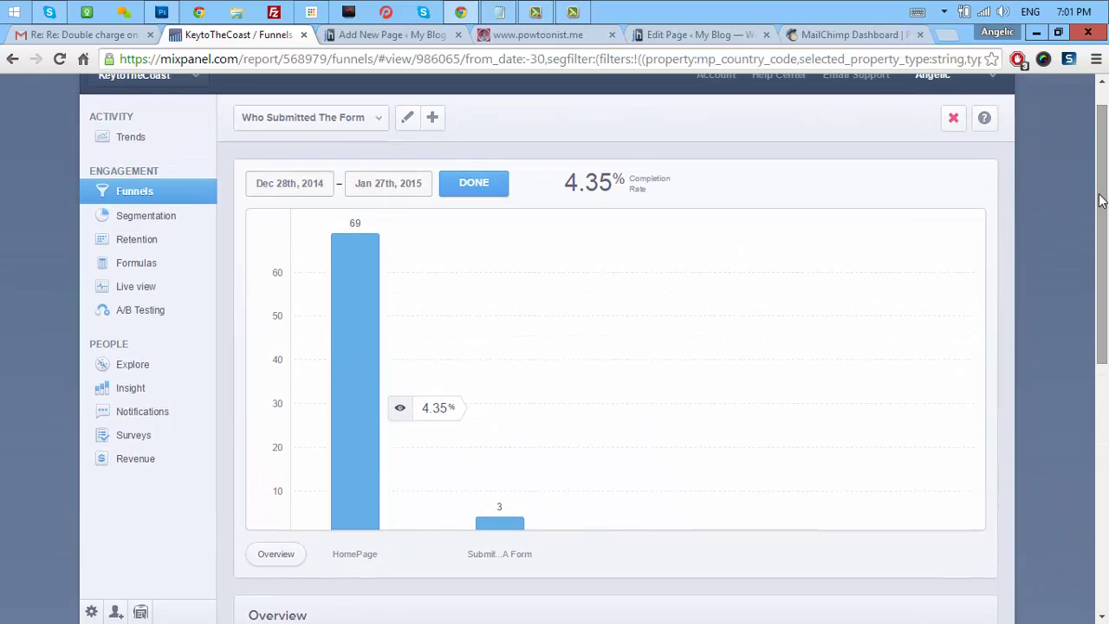
Open the Segmentation report under Engagement in the left sidebar.
left_click(128, 218)
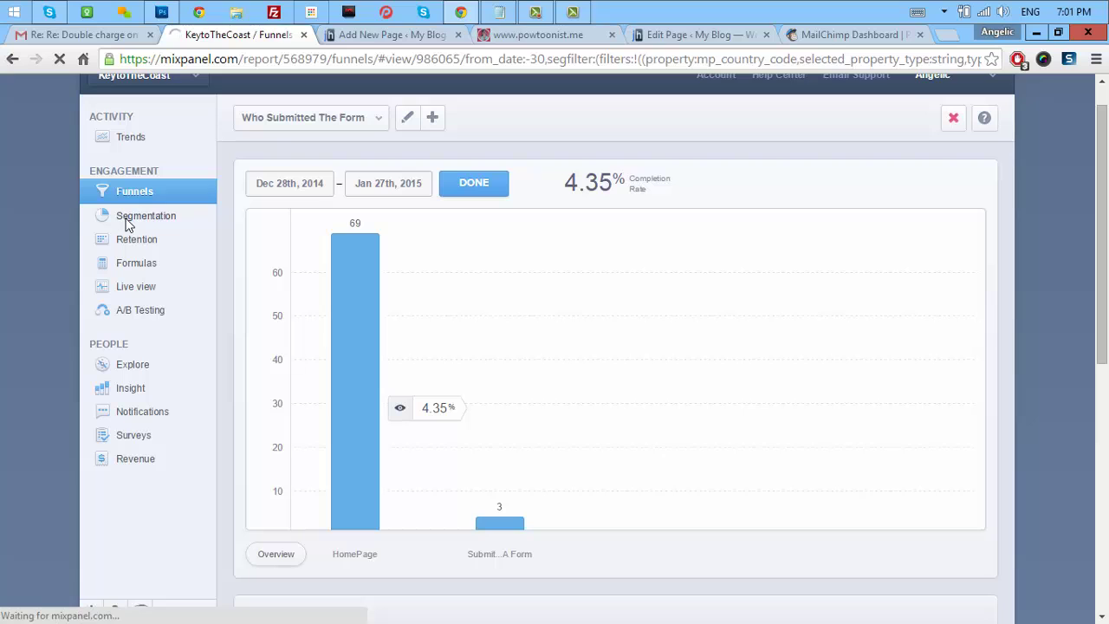